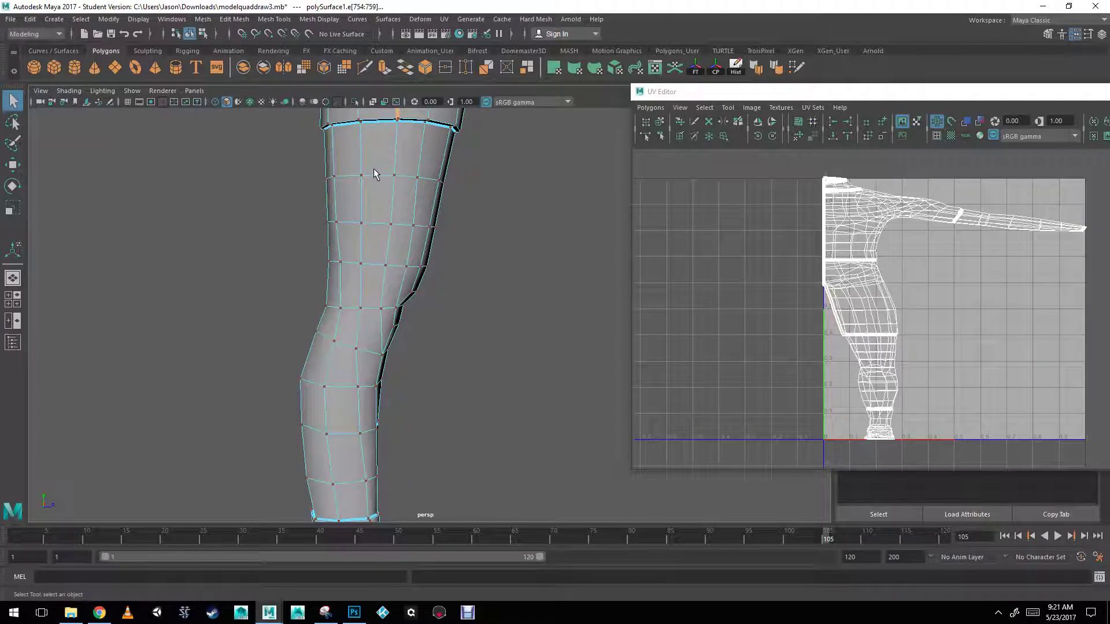
Switch to edge selection and pick a lengthwise edge at the top of the thigh, just below the hip border, for the leg seam.
right_click_drag(372, 173, 372, 137)
left_click(360, 153)
middle_click_drag(407, 350, 430, 234, "alt")
scroll(376, 405, "down", 5)
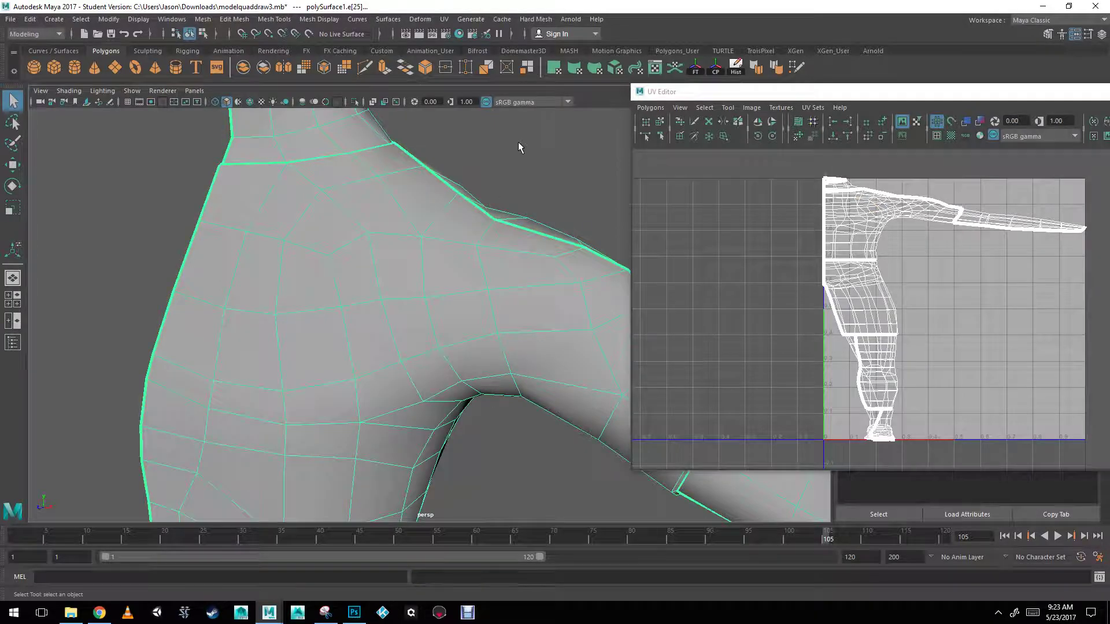
Unfold the UVs of the whole body mesh with the Unfold3D method and reposition the UV Editor to reveal all shells.
scroll(331, 283, "down", 3)
left_click(332, 283)
left_click_drag(466, 344, 220, 200, "alt")
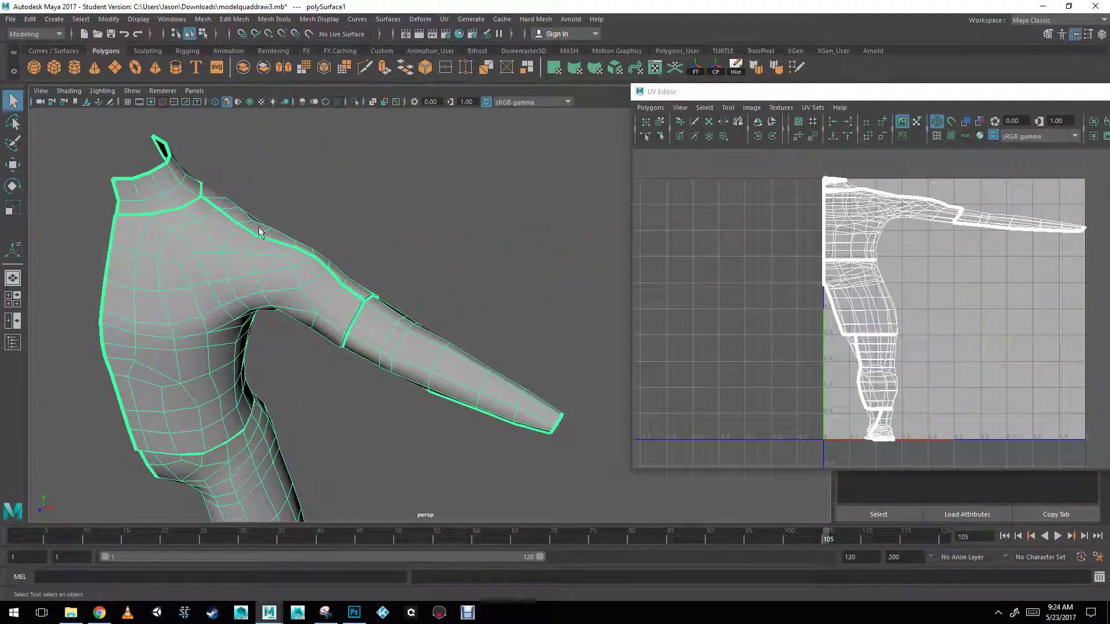
left_click_drag(358, 295, 407, 305, "alt")
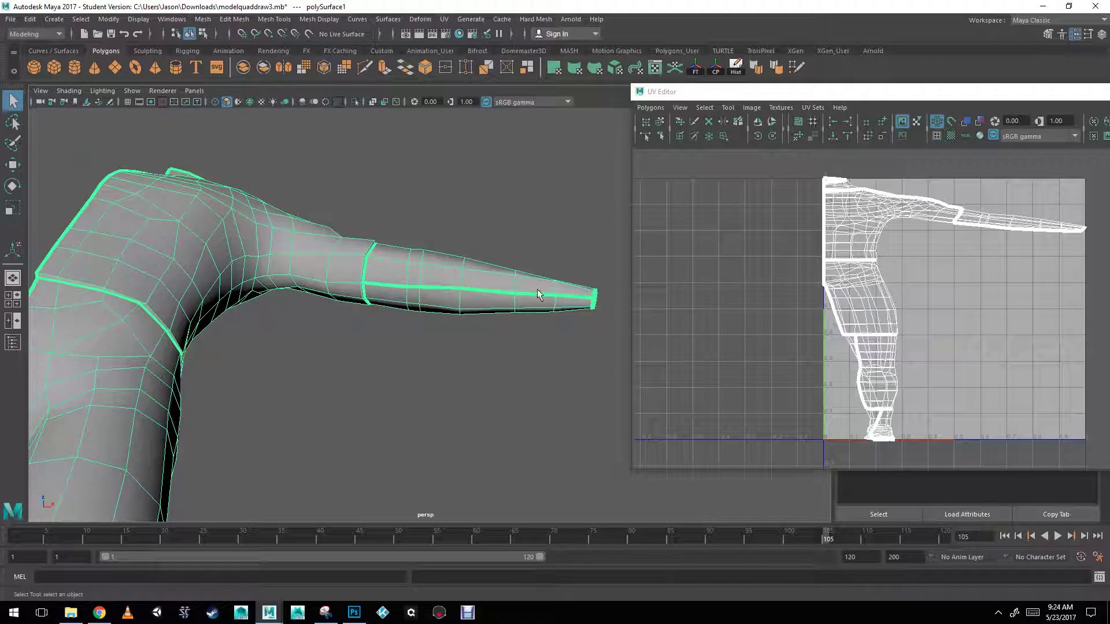
left_click_drag(514, 311, 370, 328, "alt")
right_click_drag(467, 395, 417, 382, "alt")
left_click_drag(418, 387, 456, 316, "alt")
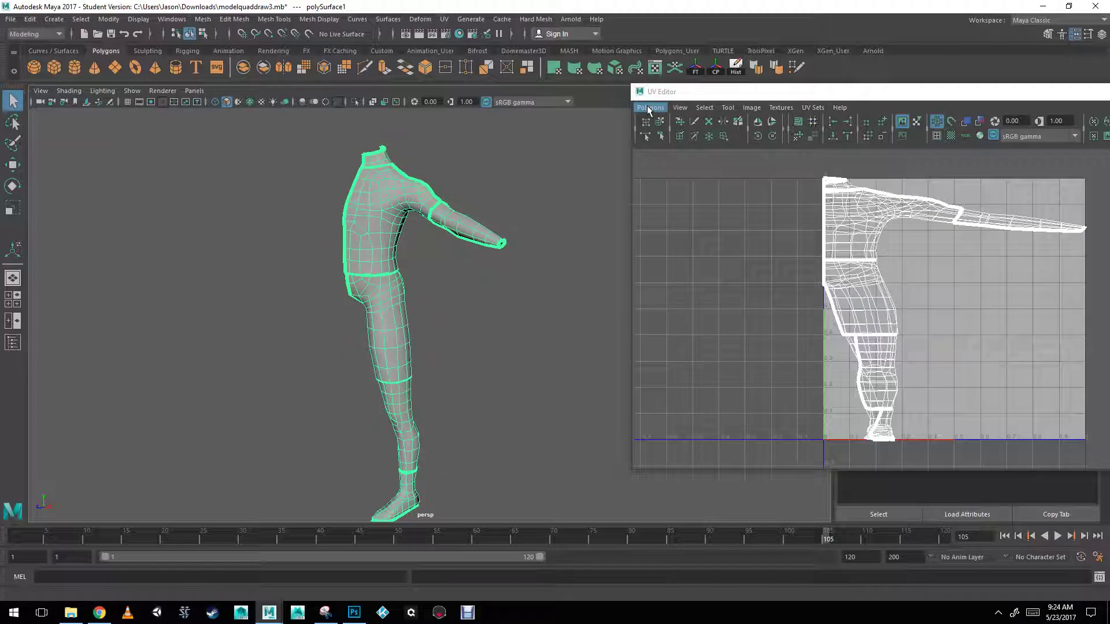
left_click(649, 109)
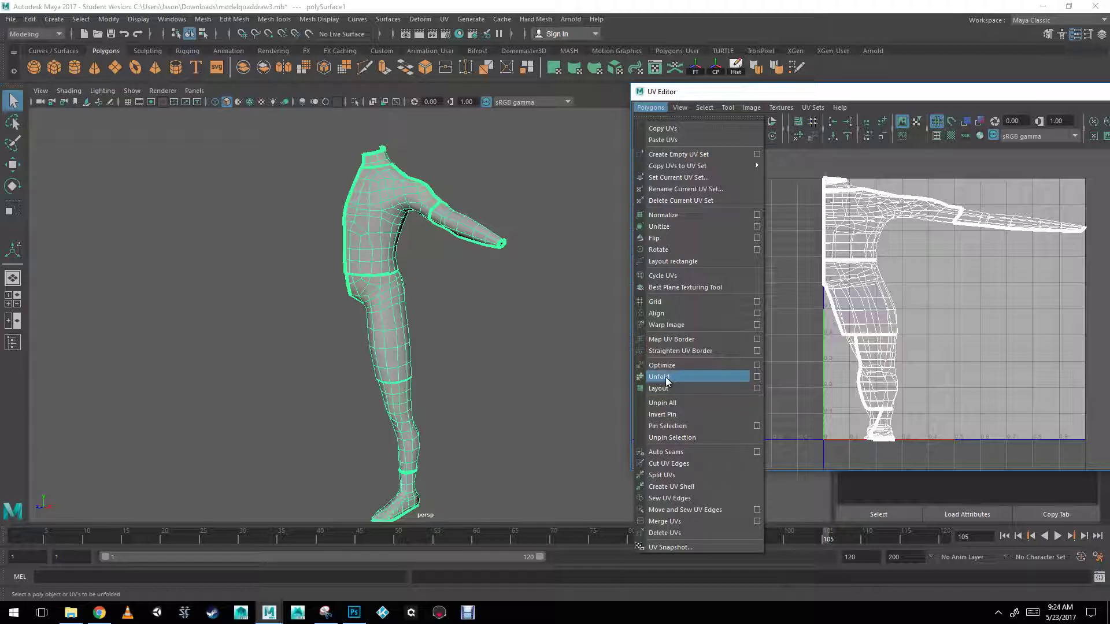
left_click(757, 377)
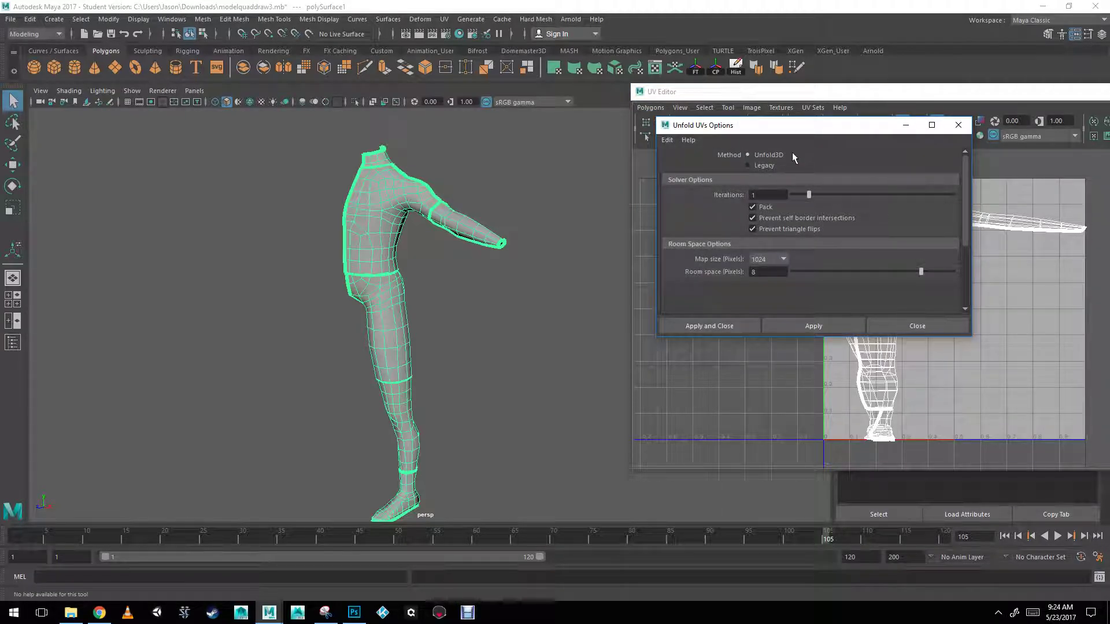
left_click(730, 327)
left_click_drag(923, 99, 775, 96)
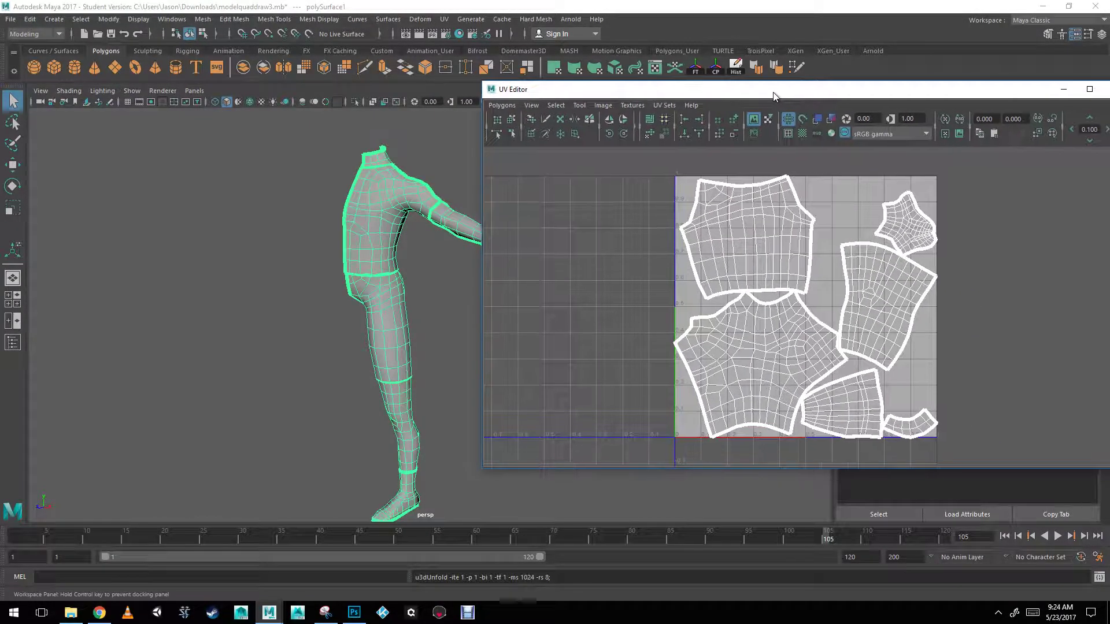
Display the checker map on the body and inspect its pattern across the torso and arm.
left_click_drag(387, 261, 319, 276, "alt")
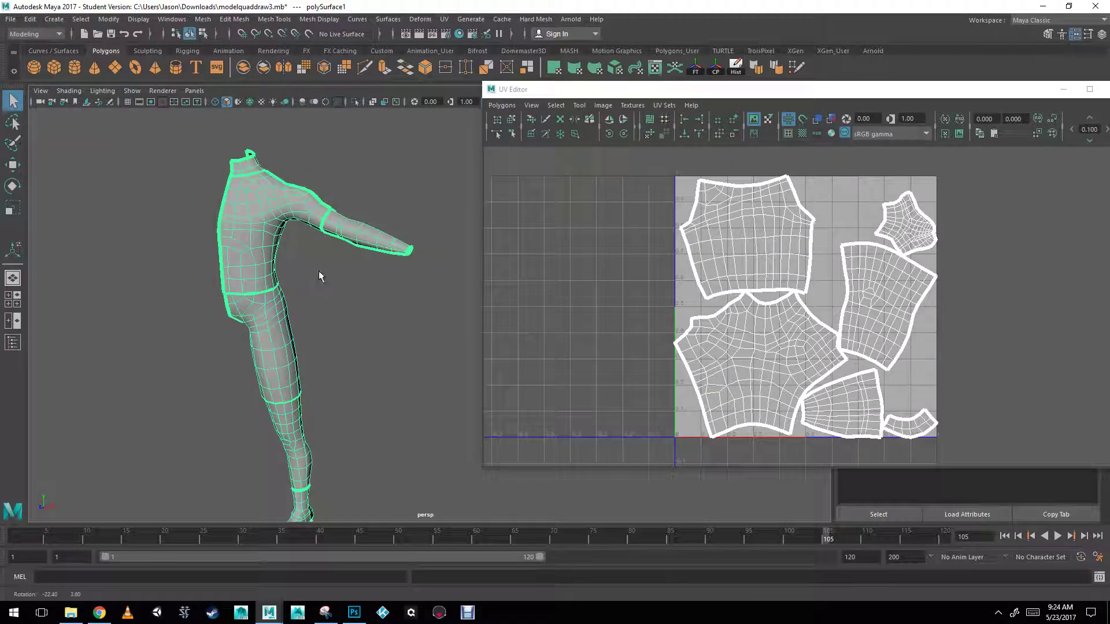
left_click(801, 134)
right_click_drag(240, 312, 301, 318, "alt")
middle_click_drag(254, 289, 378, 425, "alt")
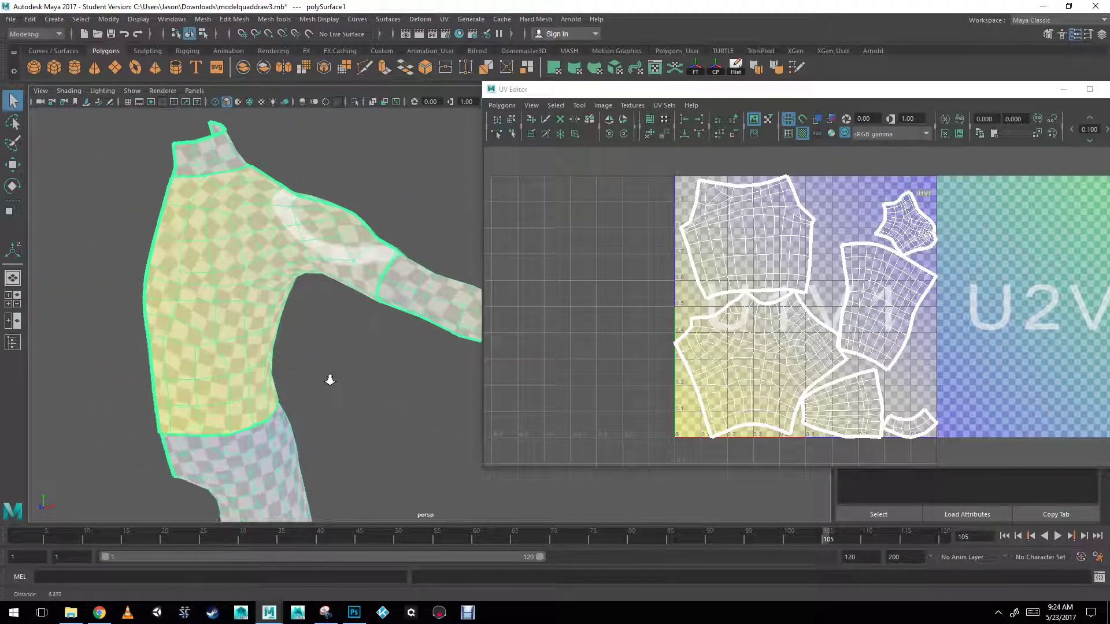
right_click_drag(329, 380, 365, 385, "alt")
middle_click_drag(289, 333, 383, 419, "alt")
left_click_drag(298, 350, 317, 273, "alt")
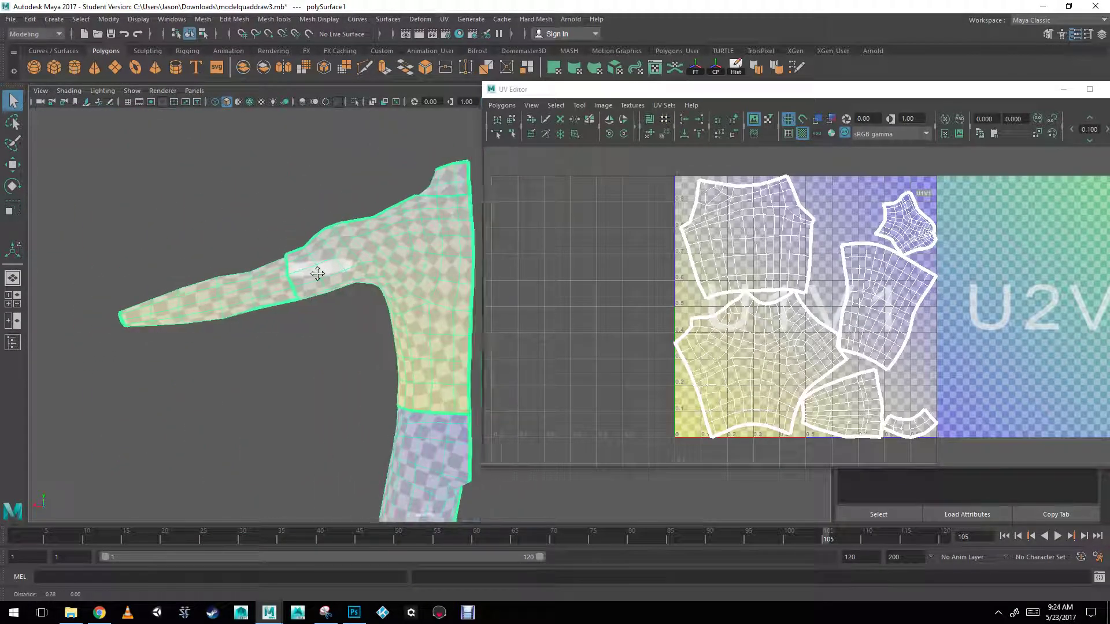
Examine the checker pattern for stretching and scale differences around the torso, hips, leg and foot.
middle_click_drag(318, 273, 244, 212, "alt")
left_click_drag(255, 287, 372, 288, "alt")
right_click_drag(372, 288, 338, 297, "alt")
middle_click_drag(338, 305, 221, 225, "alt")
left_click_drag(220, 225, 285, 245, "alt")
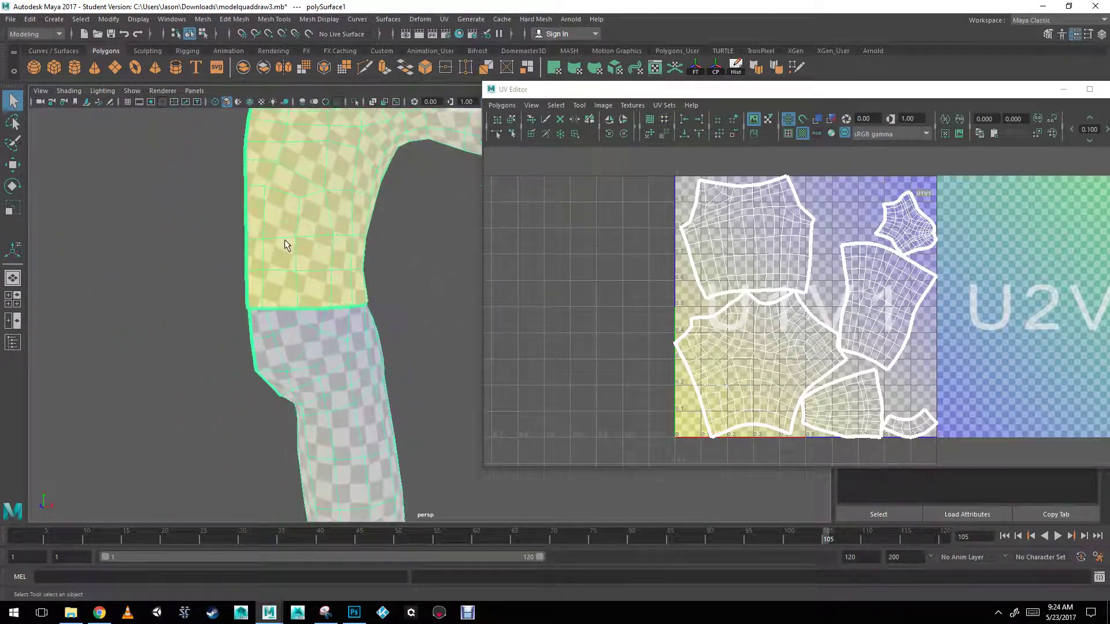
middle_click_drag(393, 476, 332, 283, "alt")
left_click_drag(333, 283, 187, 295, "alt")
middle_click_drag(256, 304, 278, 174, "alt")
right_click_drag(243, 272, 280, 290, "alt")
left_click_drag(315, 299, 409, 302, "alt")
right_click_drag(409, 303, 312, 263, "alt")
middle_click_drag(312, 263, 358, 104, "alt")
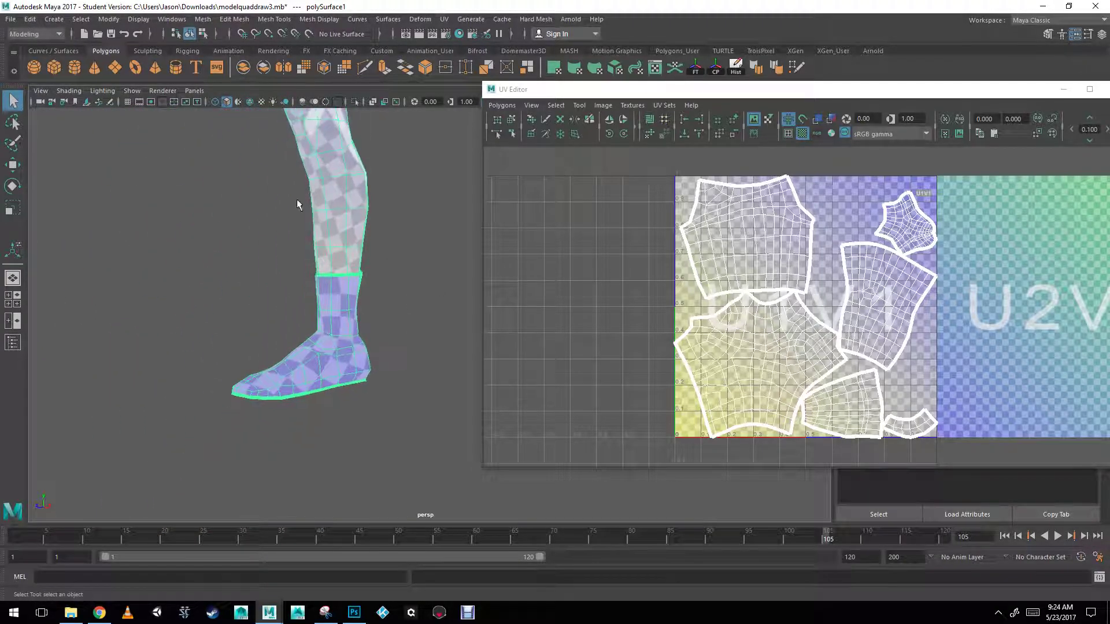
left_click_drag(299, 204, 375, 232, "alt")
middle_click_drag(381, 234, 330, 287, "alt")
mouse_move(329, 288)
left_mouse_down("alt")
mouse_move(339, 225)
mouse_move(364, 228)
mouse_move(367, 292)
mouse_move(324, 305)
left_mouse_up("alt")
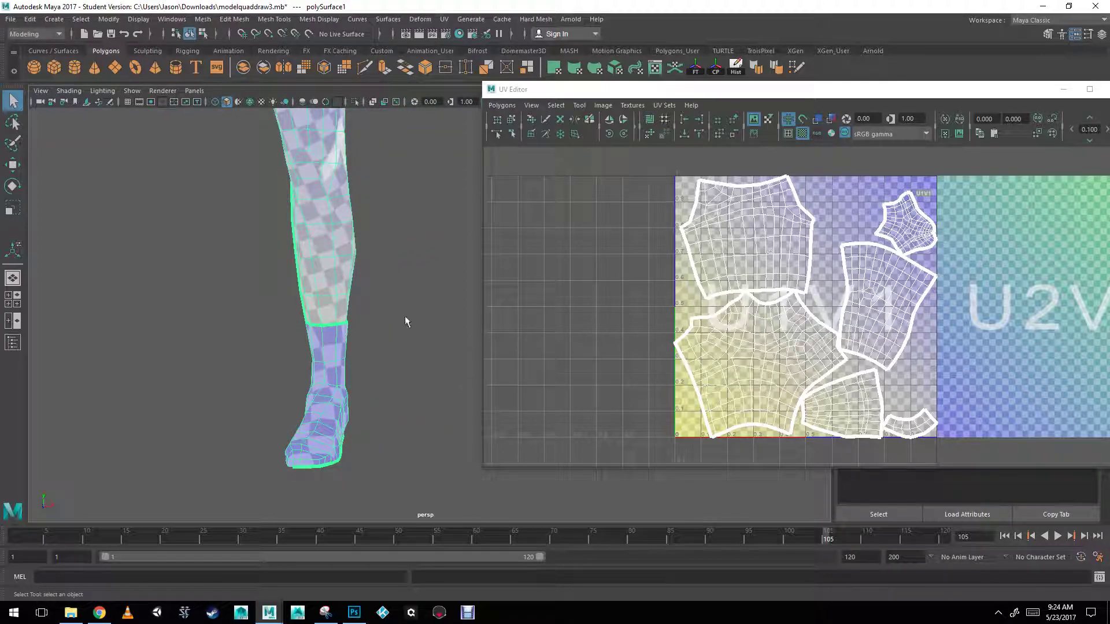
middle_click_drag(326, 281, 346, 426, "alt")
right_click_drag(350, 405, 294, 313, "alt")
middle_click_drag(347, 203, 372, 344, "alt")
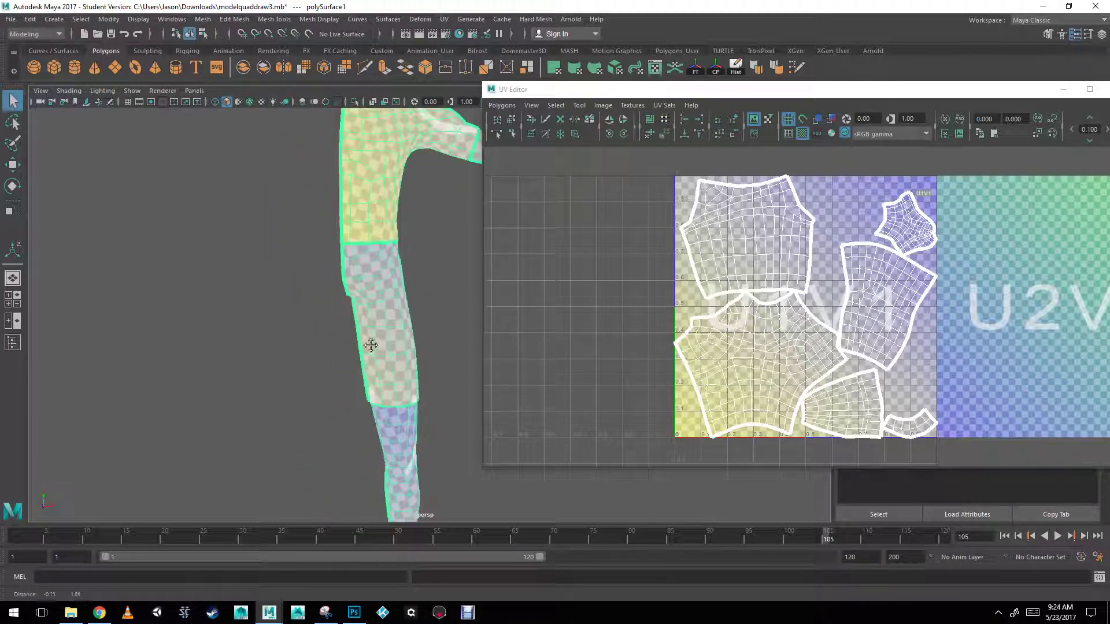
left_click_drag(399, 300, 373, 289, "alt")
middle_click_drag(372, 288, 354, 333, "alt")
Scale the thigh's UV shell down slightly within the first UV tile.
right_click_drag(728, 228, 746, 222, "alt")
middle_click_drag(728, 212, 653, 197, "alt")
right_click_drag(729, 223, 687, 235, "alt")
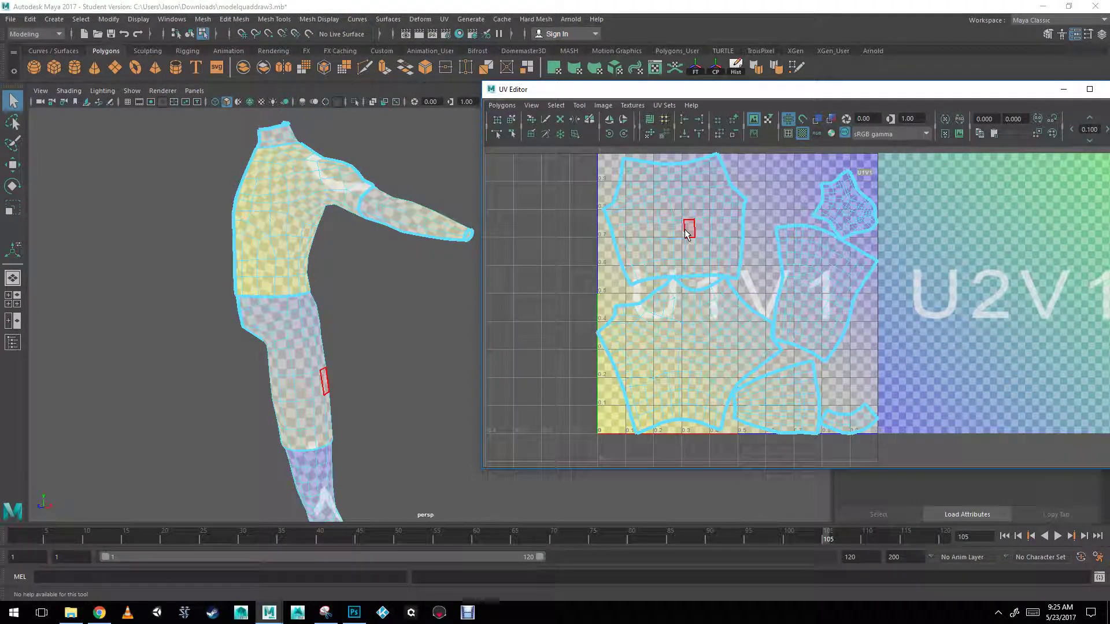
double_click(688, 230)
key("e")
key("r")
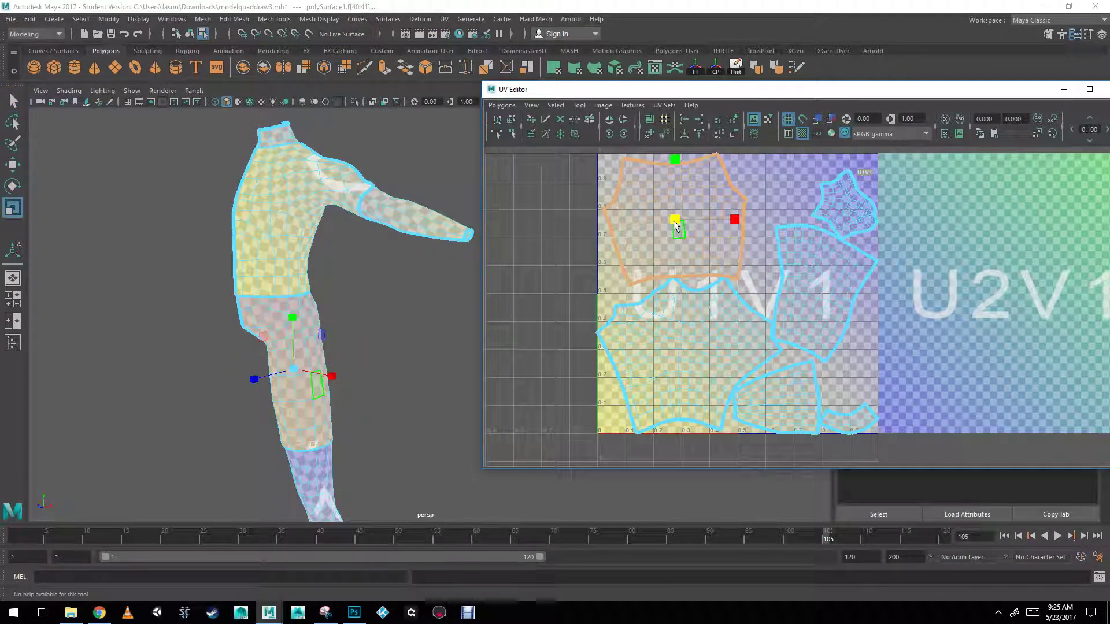
Rotate the small star-shaped foot shell and position it inside the corner of the UV tile.
double_click(850, 214)
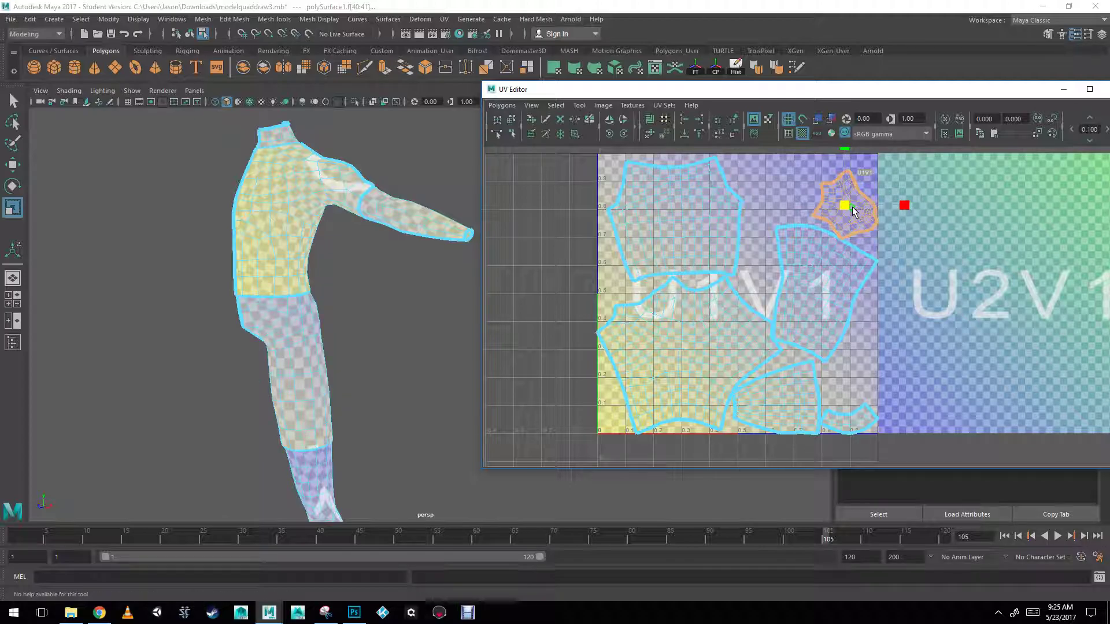
key("w")
mouse_move(843, 205)
left_mouse_down()
mouse_move(785, 193)
mouse_move(836, 193)
left_mouse_up()
key("e")
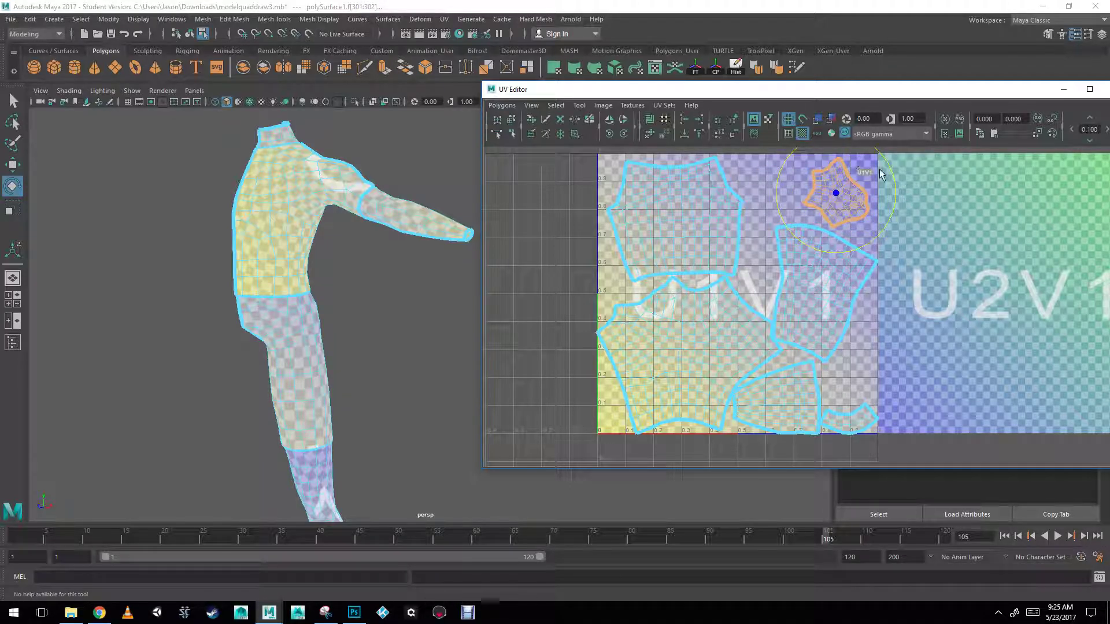
left_click_drag(888, 161, 851, 148)
key("w")
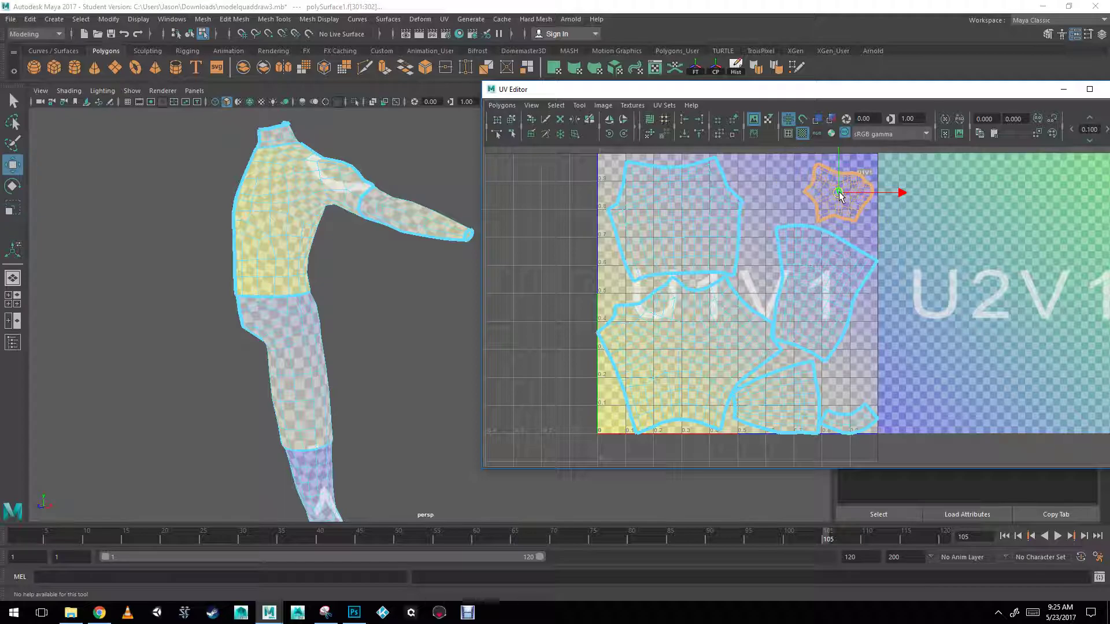
Rotate the lower-leg UV shell upright and position it below the foot shell, inside the tile's edge.
double_click(827, 291)
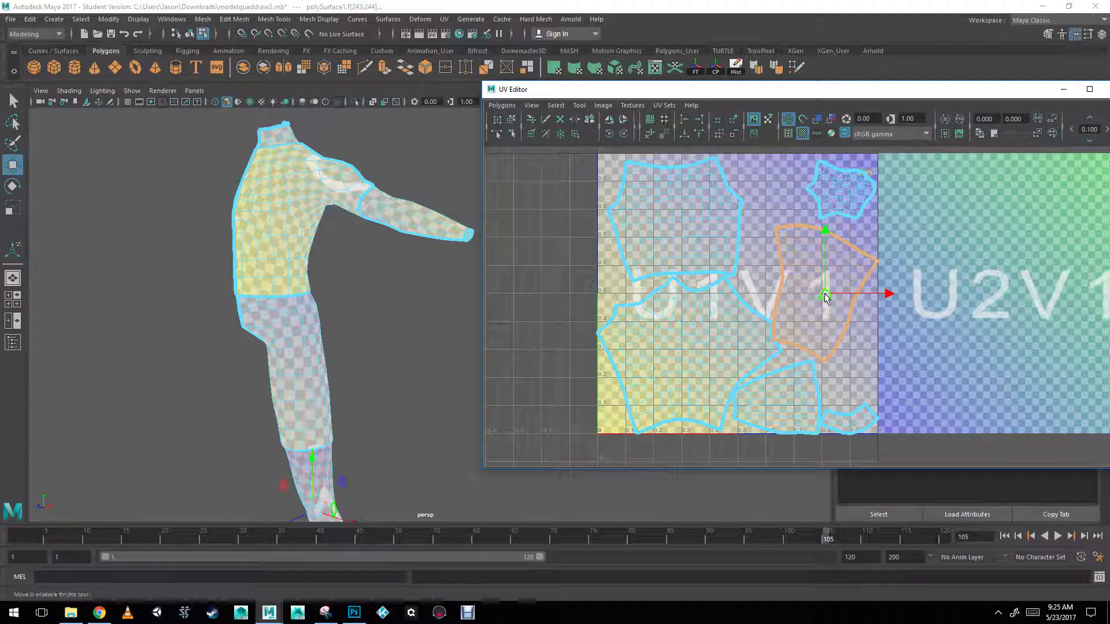
key("e")
left_click_drag(863, 238, 842, 234)
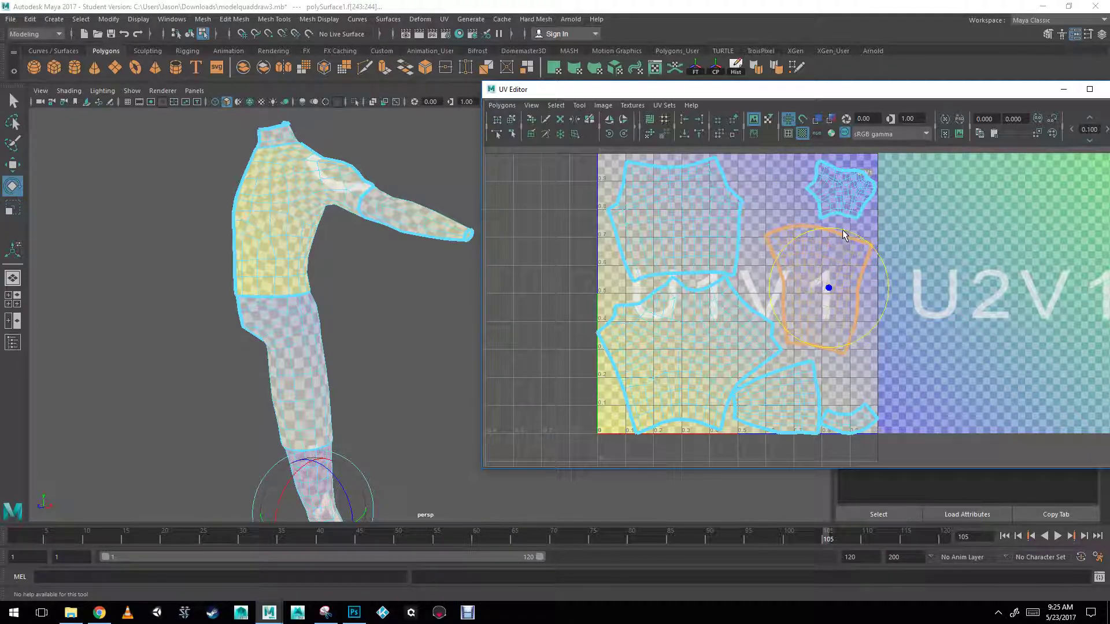
key("w")
left_click_drag(814, 288, 818, 288)
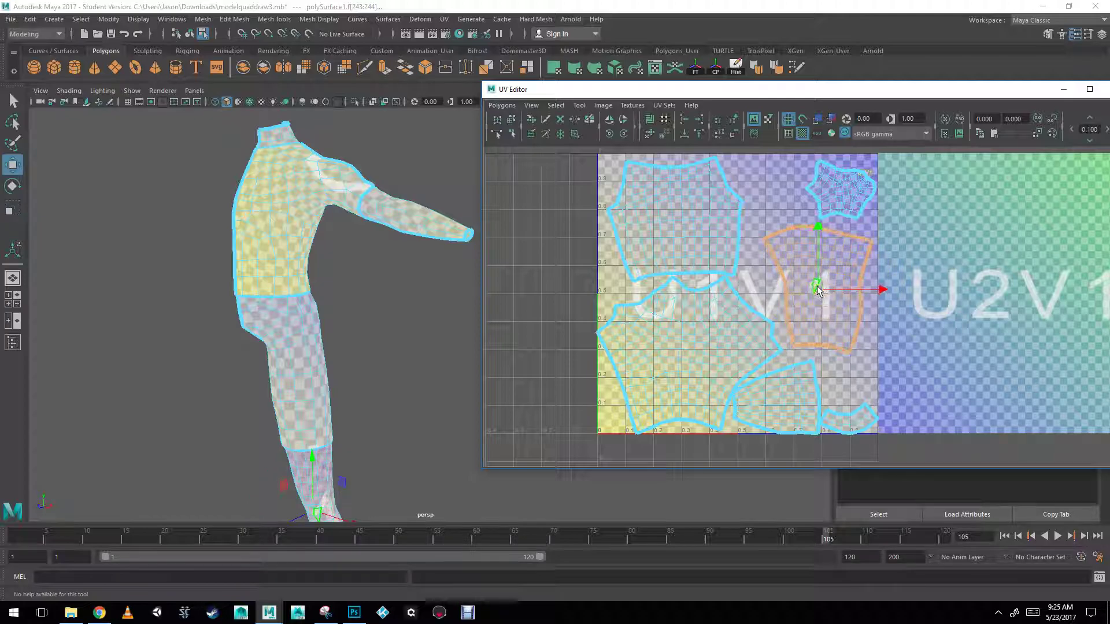
Move the thigh's UV shell slightly away from the torso shell to leave a gap between them.
middle_click_drag(807, 315, 803, 266, "alt")
double_click(664, 305)
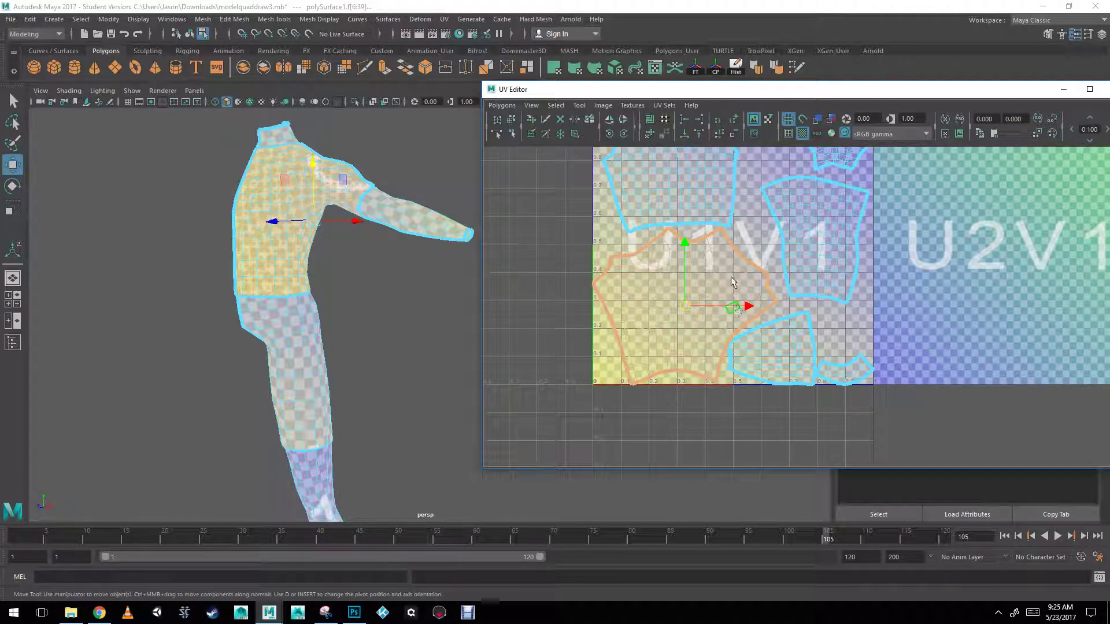
middle_click_drag(731, 281, 728, 364, "alt")
double_click(693, 255)
key("e")
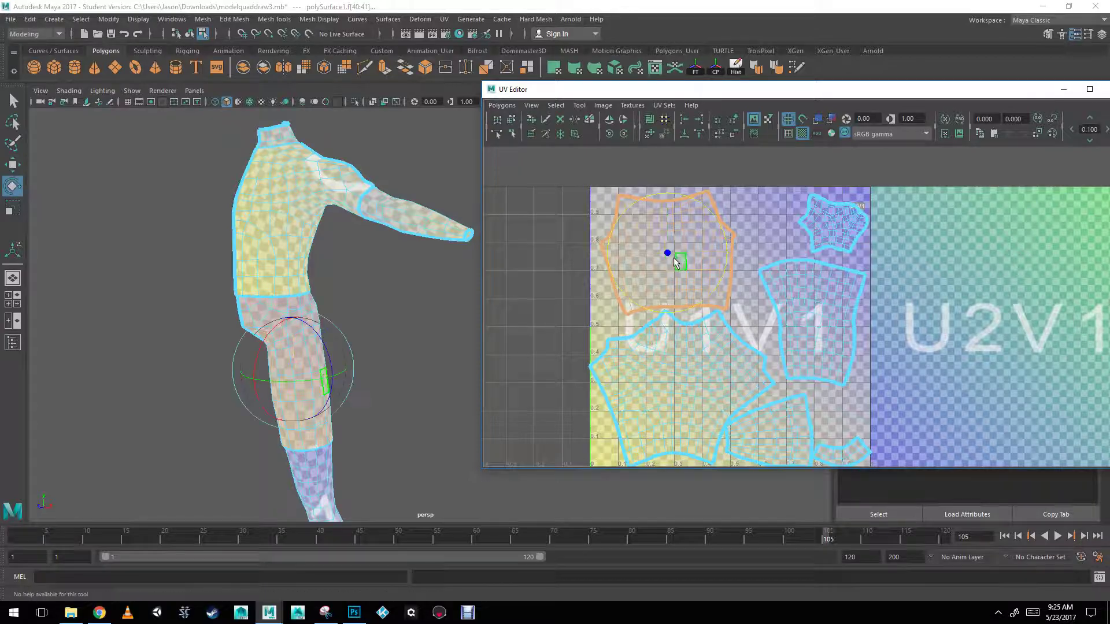
key("w")
left_click_drag(667, 255, 666, 259)
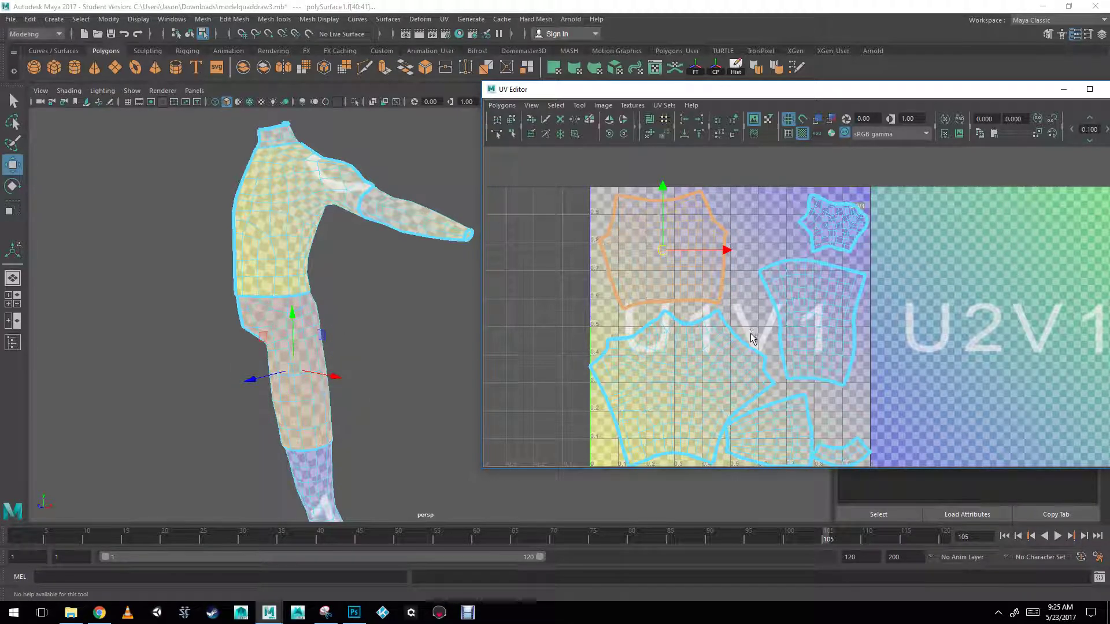
Scale the torso's UV shell down slightly and position it clear of the tile borders and neighbouring shells.
middle_click_drag(665, 258, 680, 201, "alt")
double_click(665, 301)
key("e")
key("r")
left_click_drag(697, 332, 697, 332)
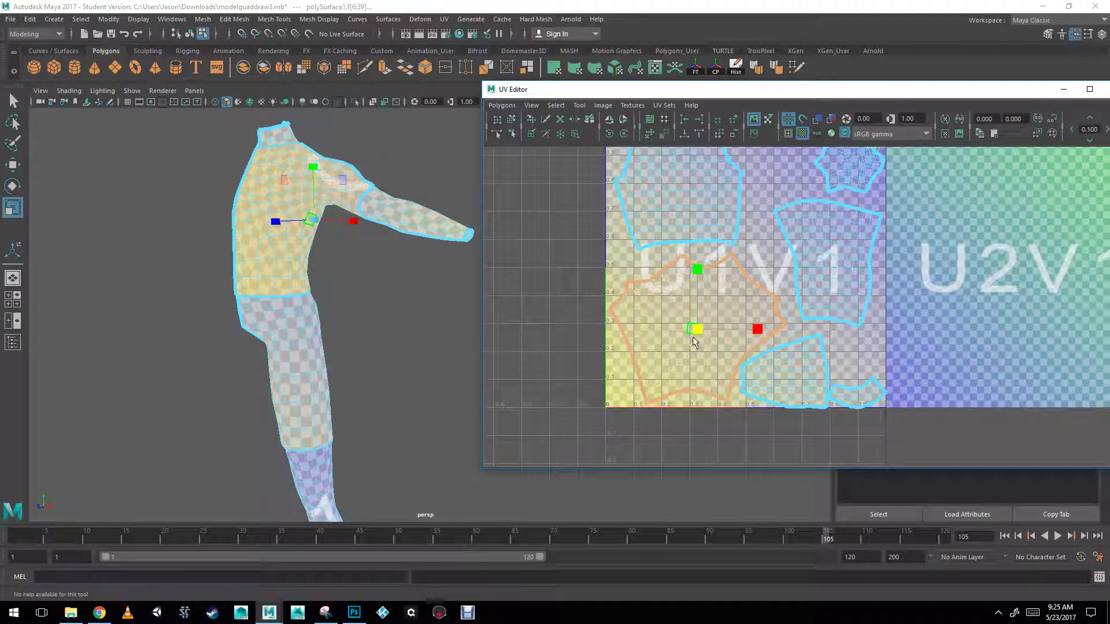
key("w")
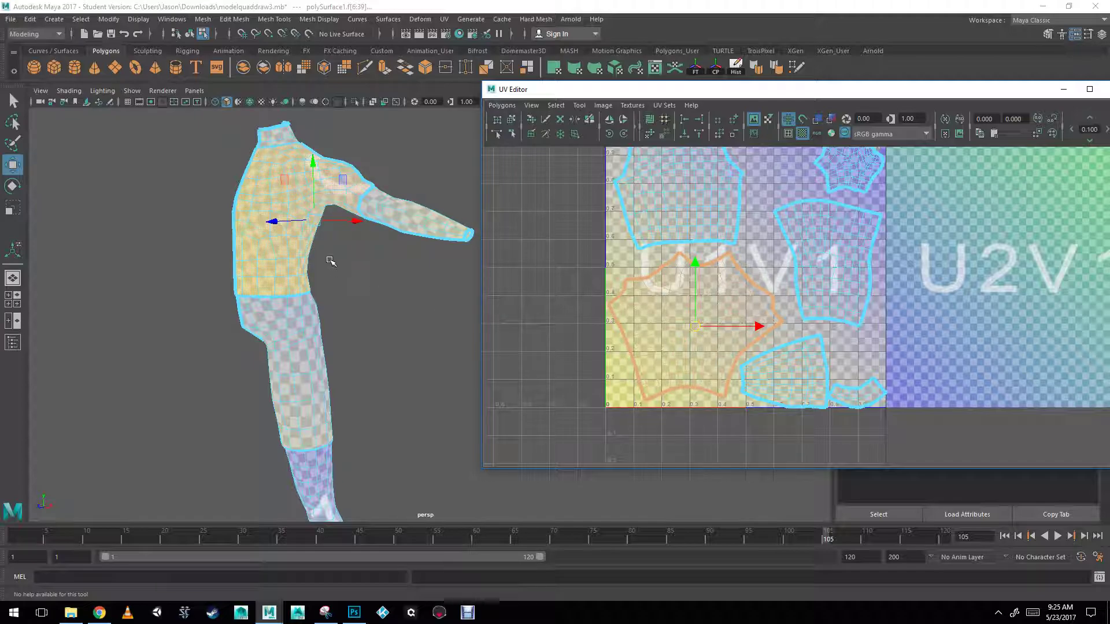
Rotate the narrow neck shell upright and position it beside the forearm shell, inside the tile.
right_click_drag(330, 261, 345, 260, "alt")
middle_click_drag(344, 260, 386, 245, "alt")
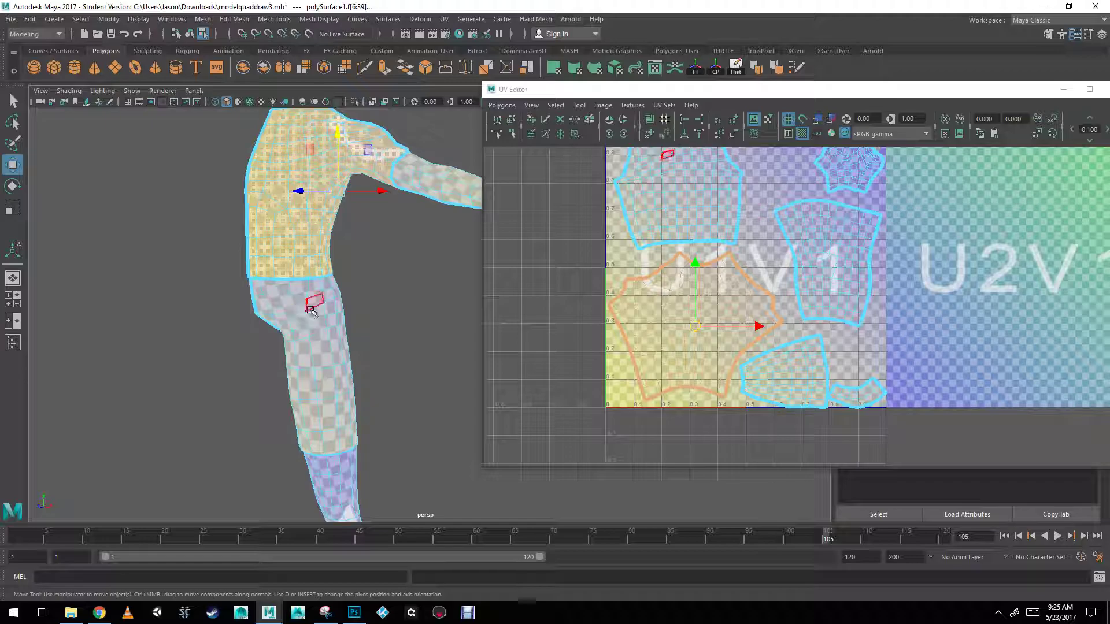
left_click_drag(701, 302, 699, 300, "alt")
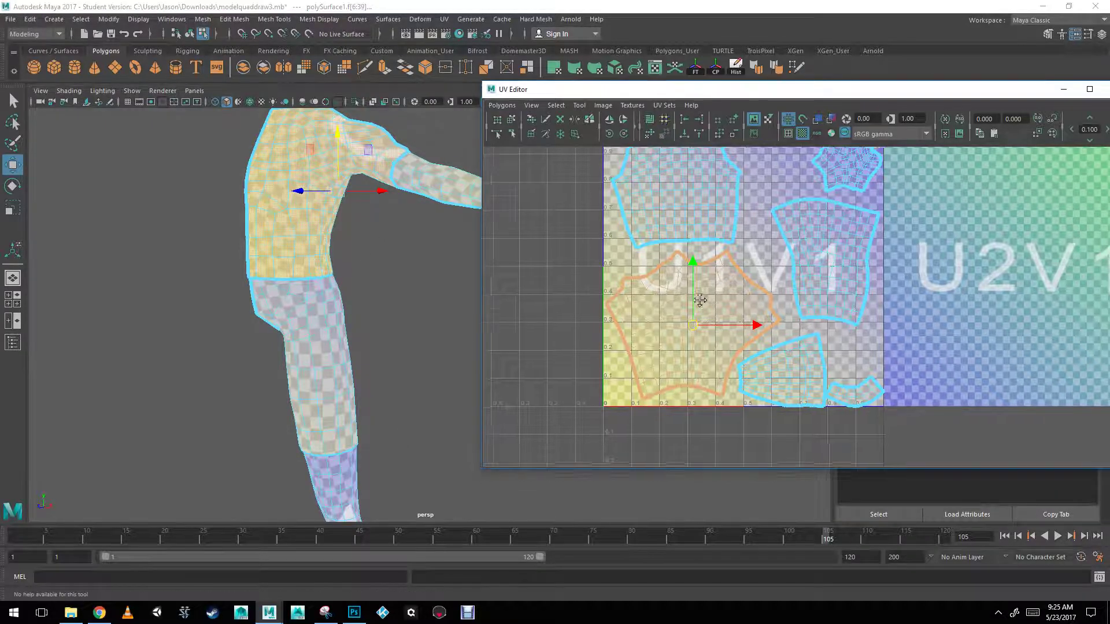
middle_click_drag(699, 300, 617, 278, "alt")
double_click(779, 380)
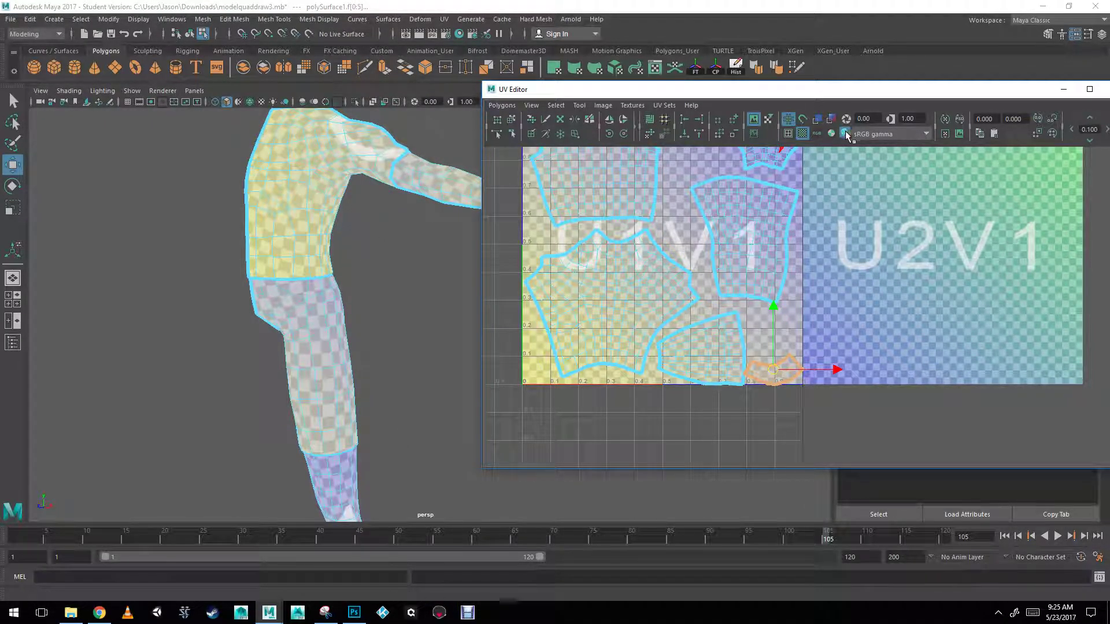
key("e")
left_click_drag(796, 321, 714, 309)
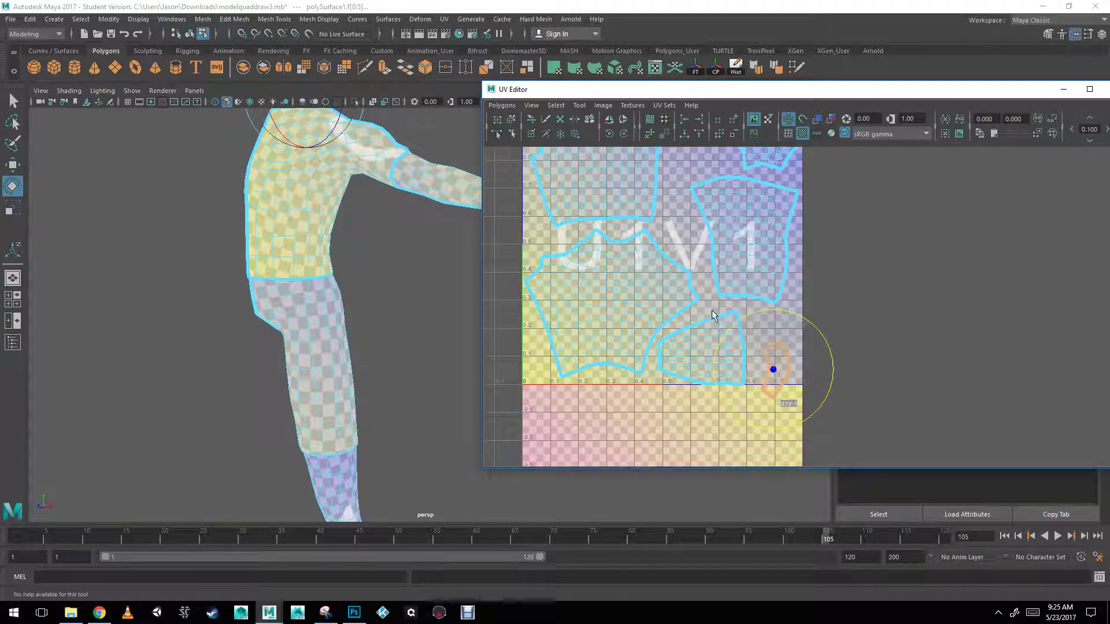
key("w")
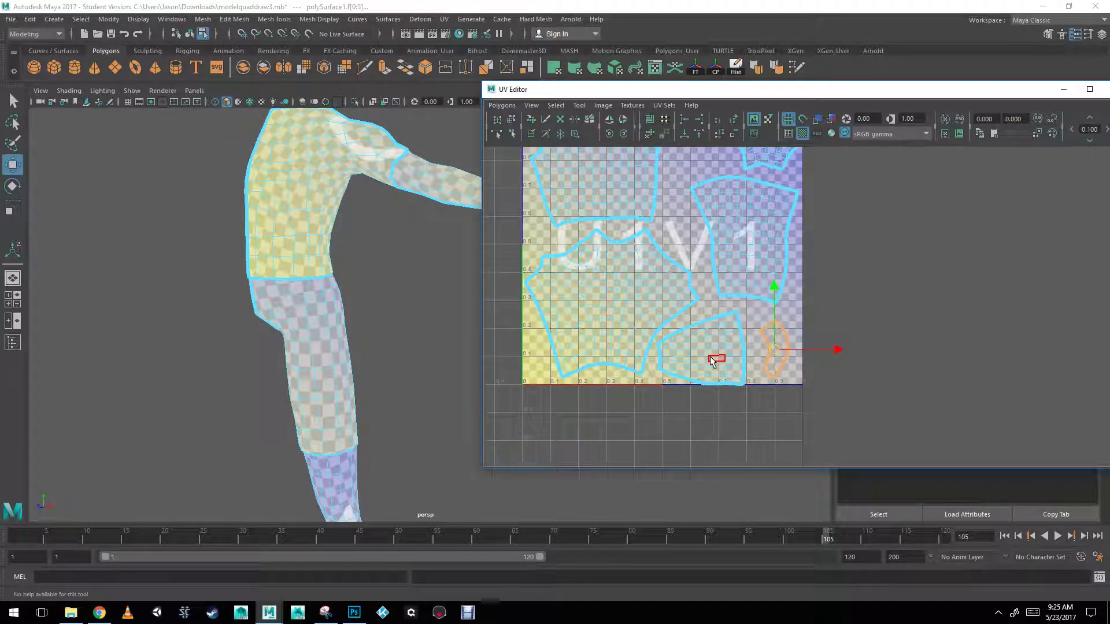
Nudge the forearm's UV shell clear of the tile's lower border, and reselect the neck shell.
double_click(713, 359)
left_click_drag(700, 340, 701, 338)
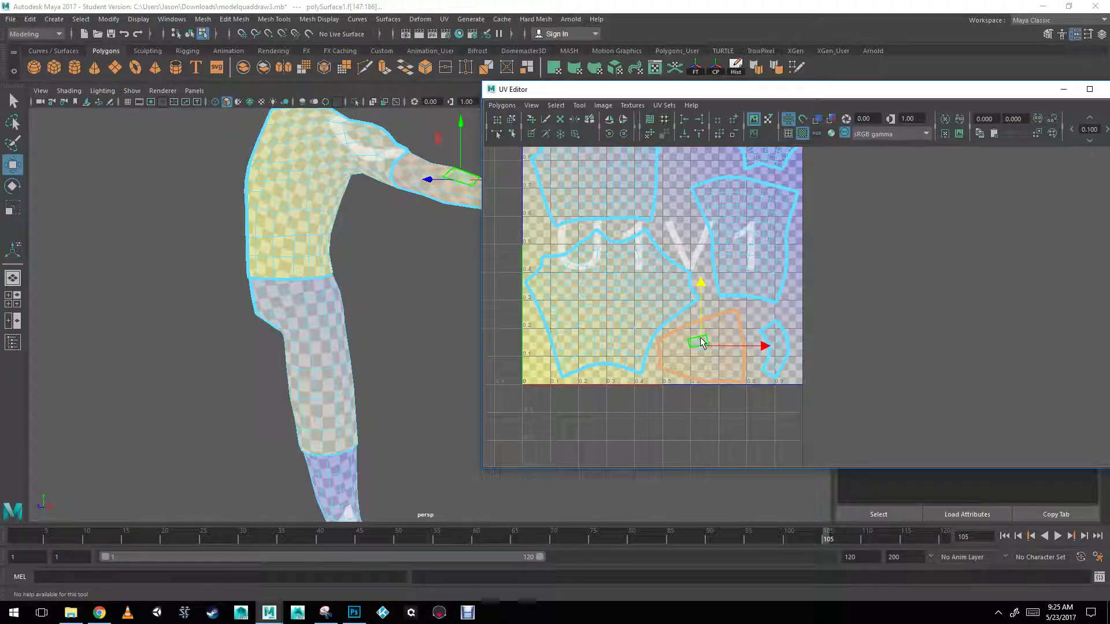
double_click(782, 362)
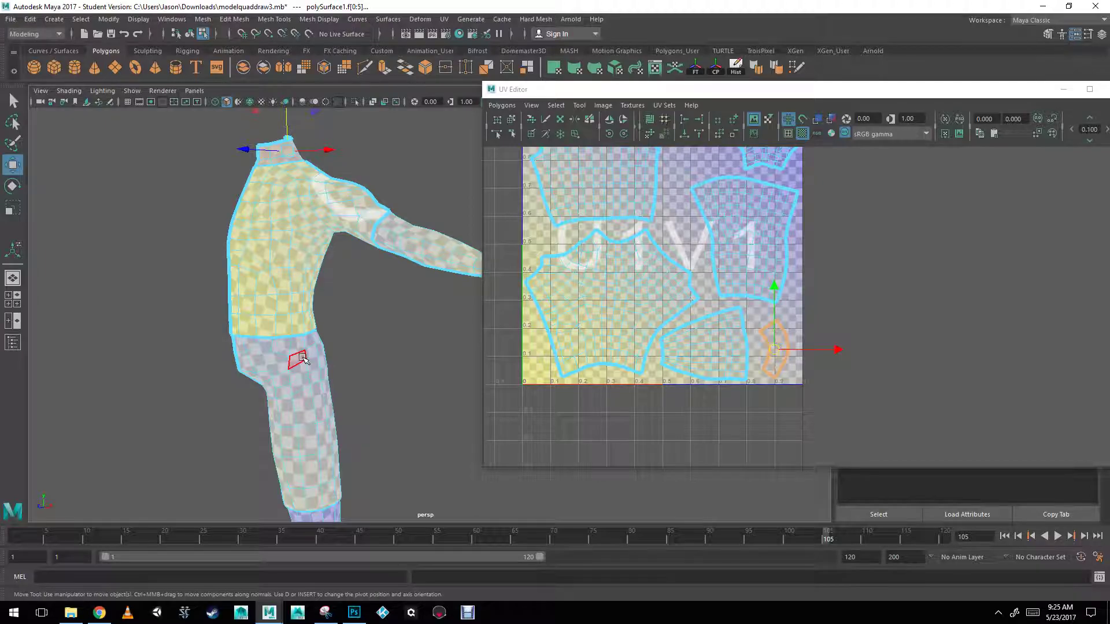
middle_click_drag(299, 359, 339, 194, "alt")
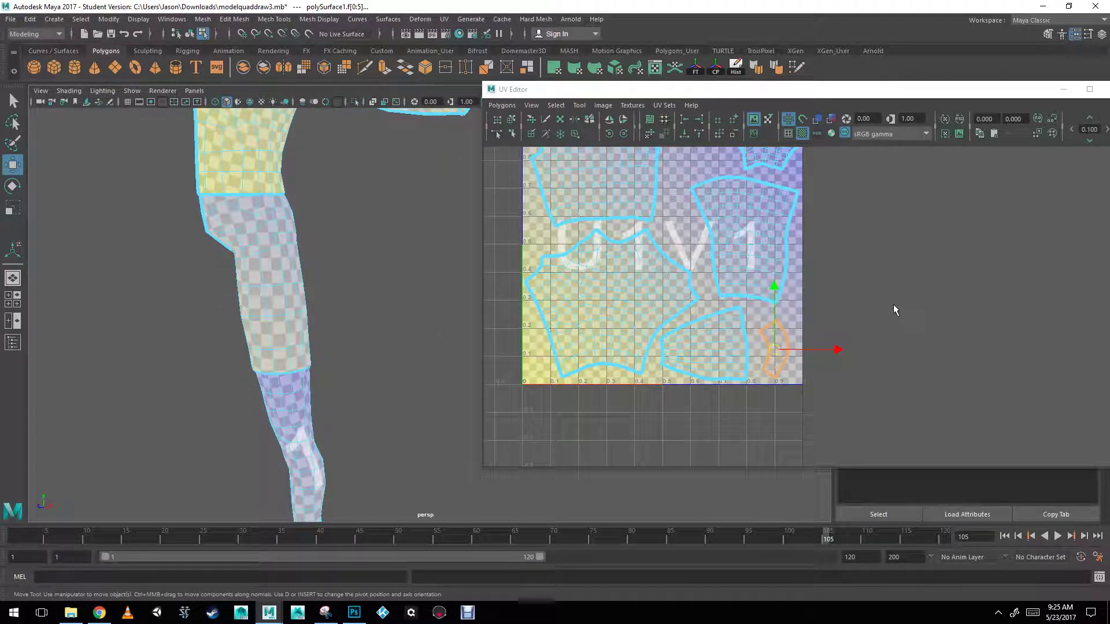
Examine the spacing between the neck, forearm, torso and remaining UV shells across the UV tile.
mouse_move(855, 294)
middle_mouse_down("alt")
mouse_move(843, 345)
mouse_move(844, 280)
middle_mouse_up("alt")
scroll(832, 338, "up", 2)
scroll(827, 307, "up", 2)
middle_click_drag(792, 346, 814, 278, "alt")
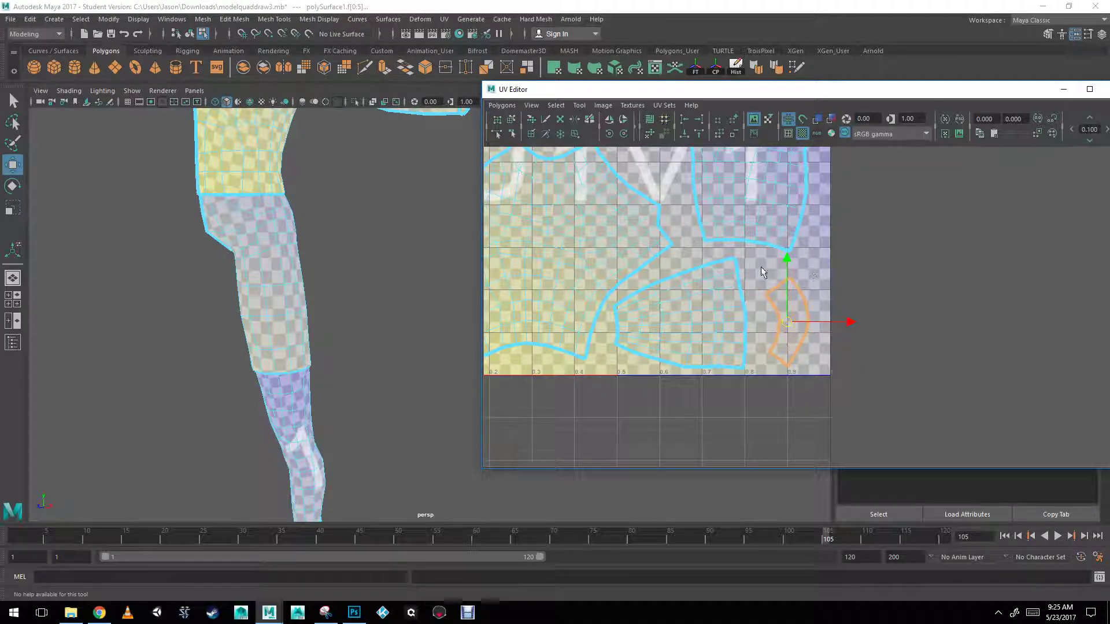
double_click(700, 322)
middle_click_drag(676, 223, 745, 303, "alt")
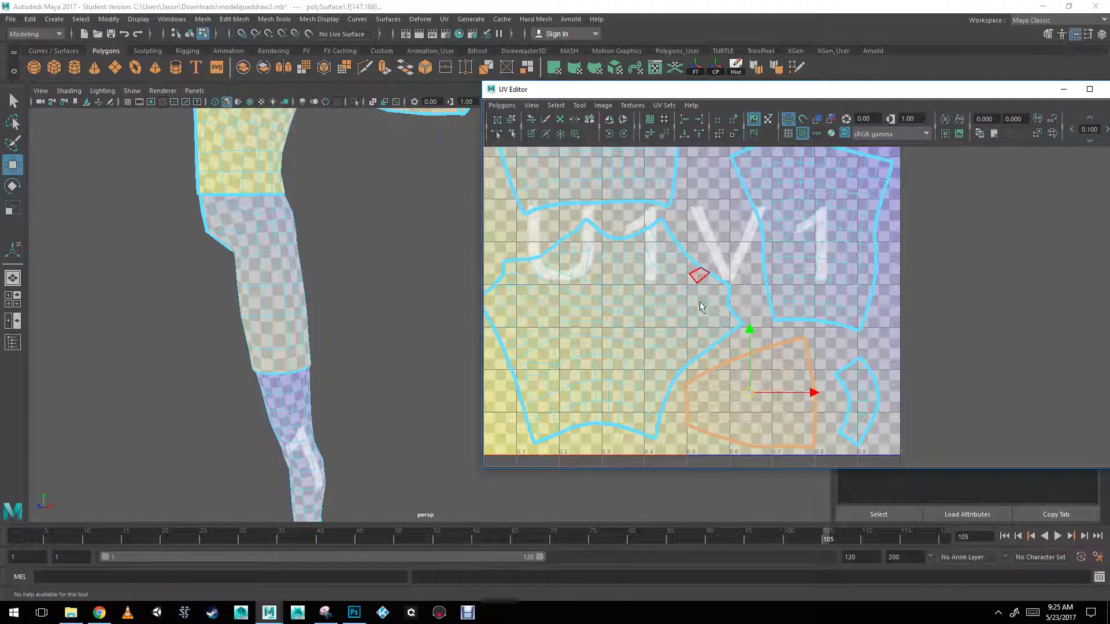
double_click(650, 271)
middle_click_drag(657, 276, 718, 419, "alt")
scroll(788, 293, "down", 1)
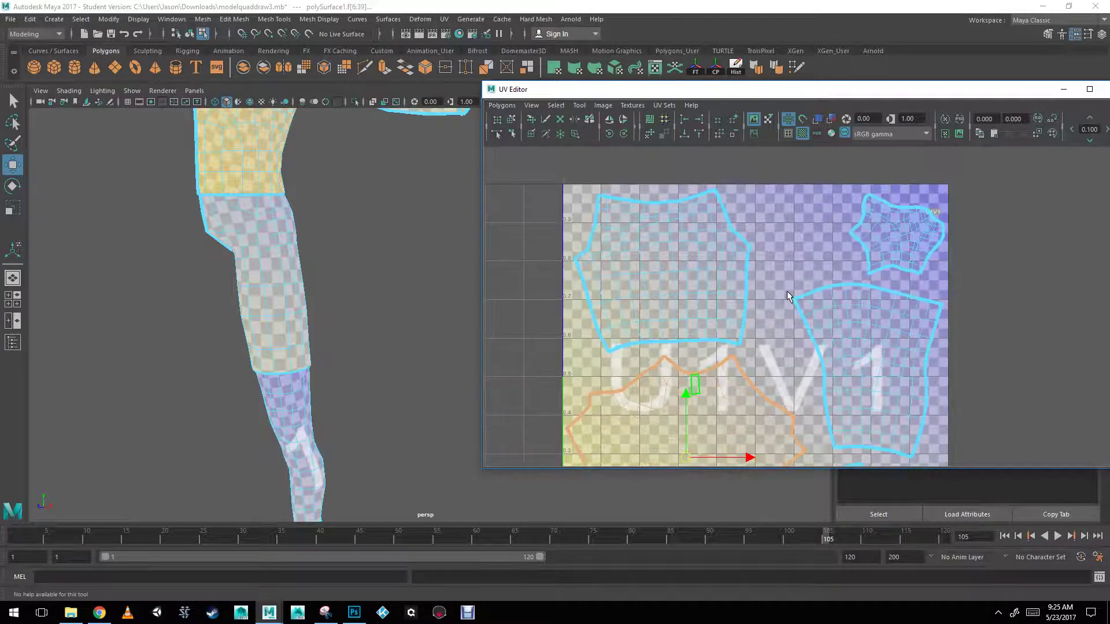
middle_click_drag(814, 232, 767, 168, "alt")
scroll(678, 238, "down", 2)
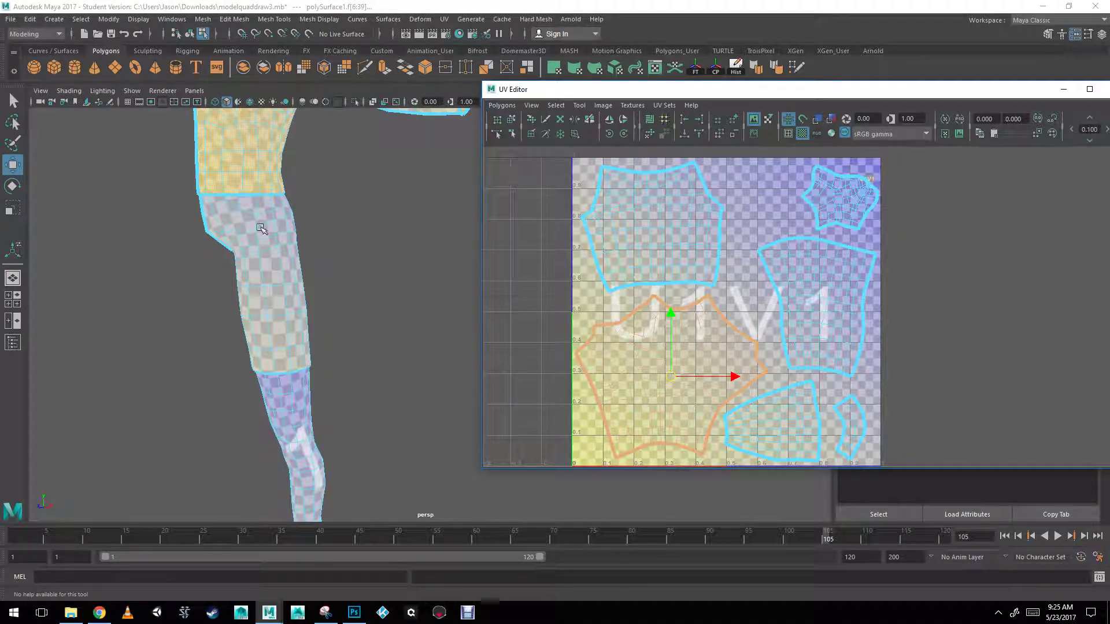
Return the body mesh to object selection and turn off its checker map display.
key("F8")
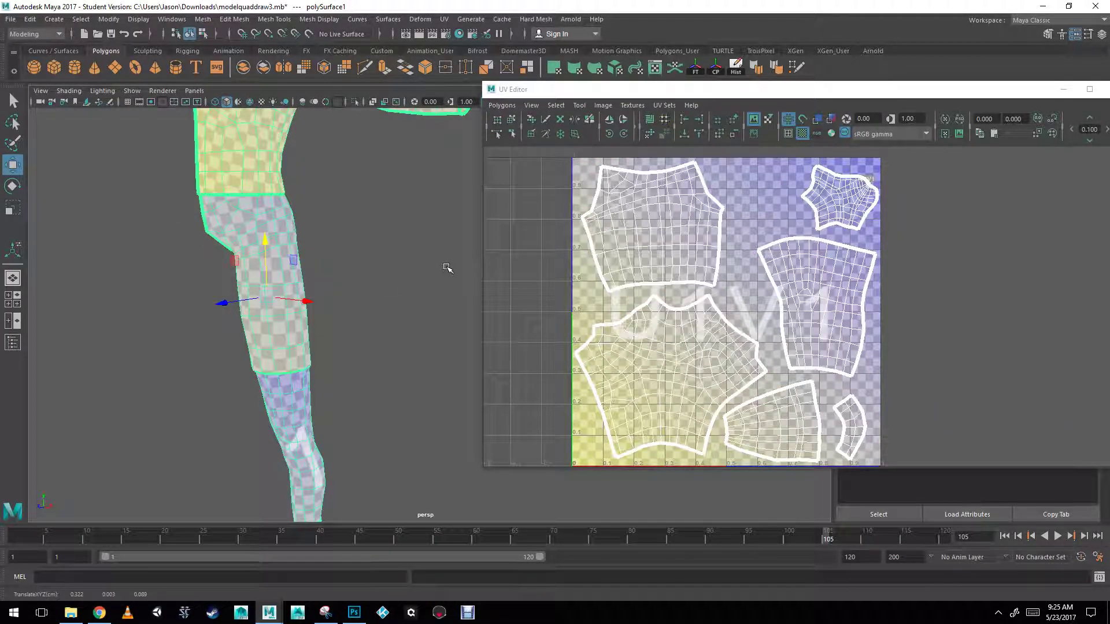
left_click(802, 134)
scroll(745, 328, "down", 1)
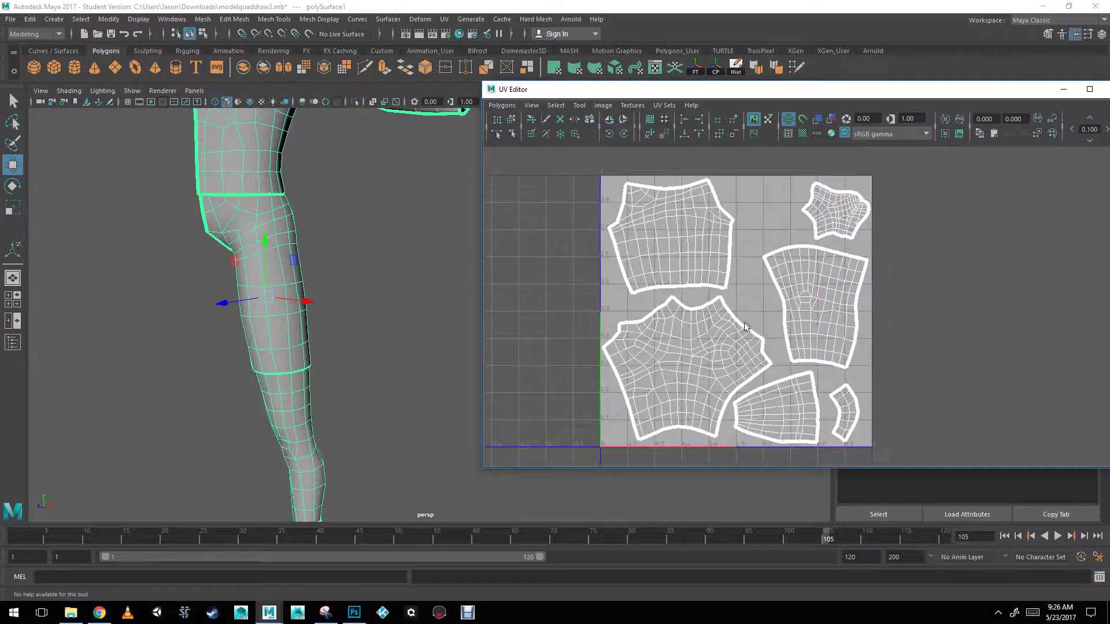
middle_click_drag(744, 327, 728, 311, "alt")
Export a UV snapshot of the layout to the Desktop as a 2048 x 2048 PNG named UVTEST.
left_click(501, 105)
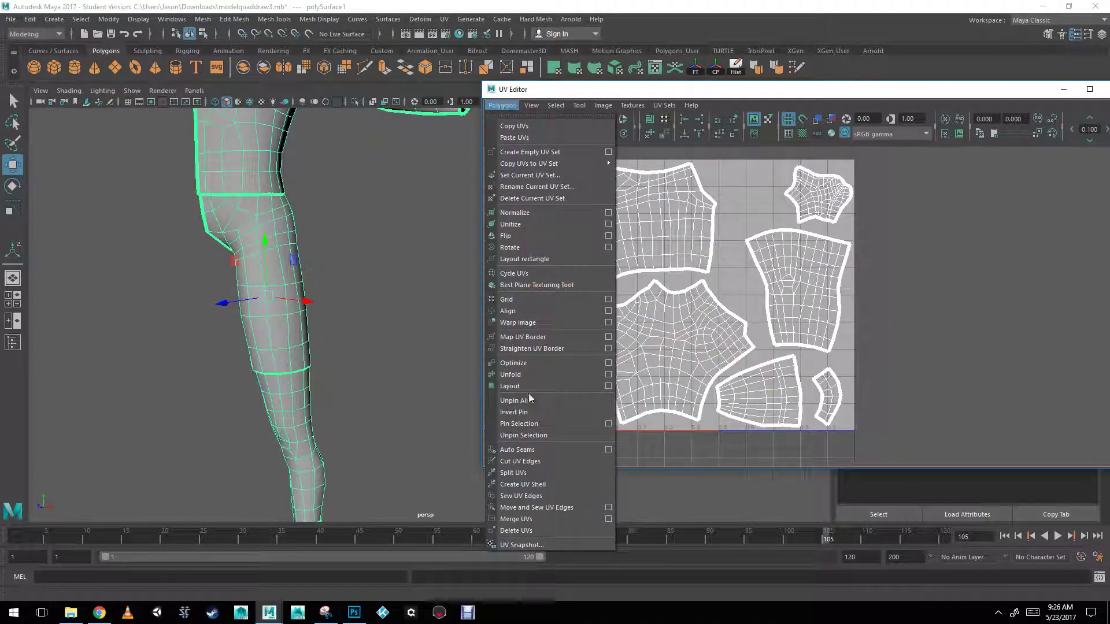
left_click(558, 545)
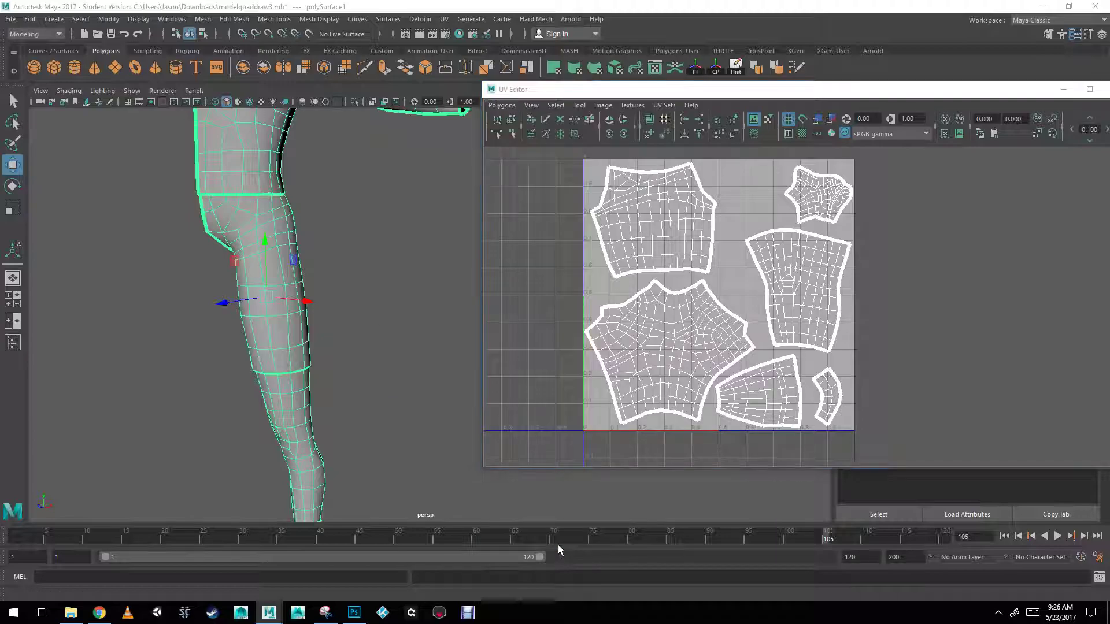
left_click(627, 245)
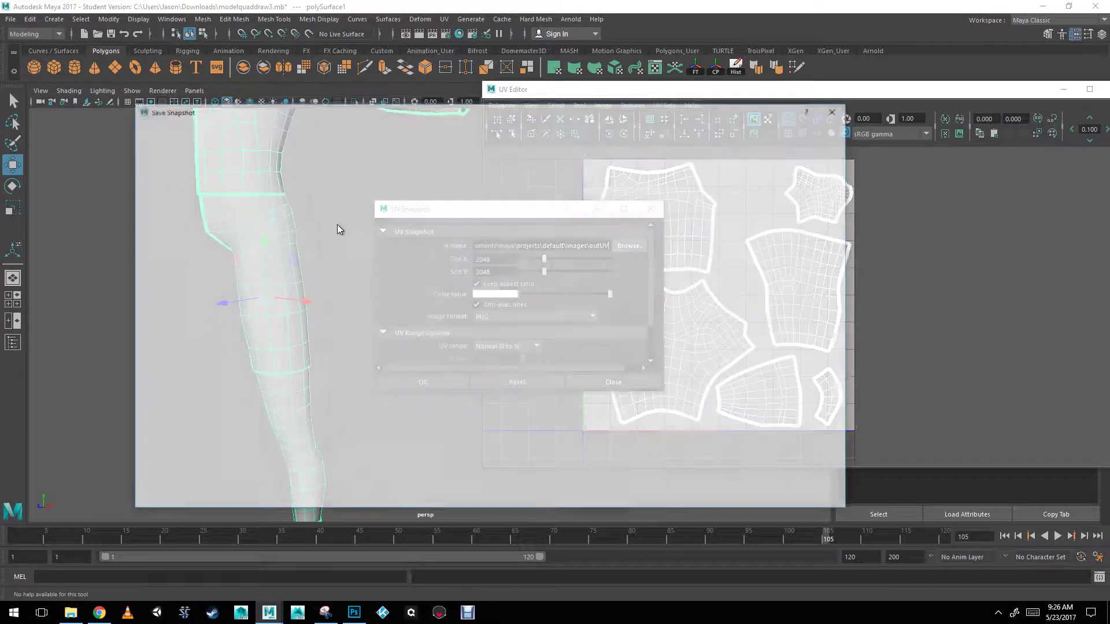
left_click(159, 165)
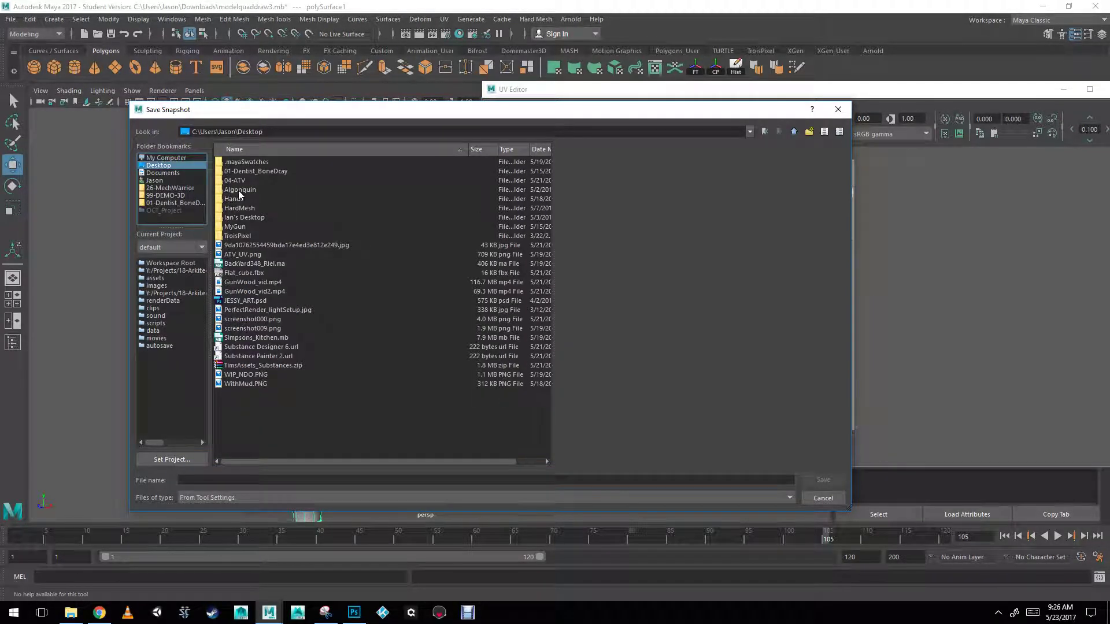
left_click(258, 480)
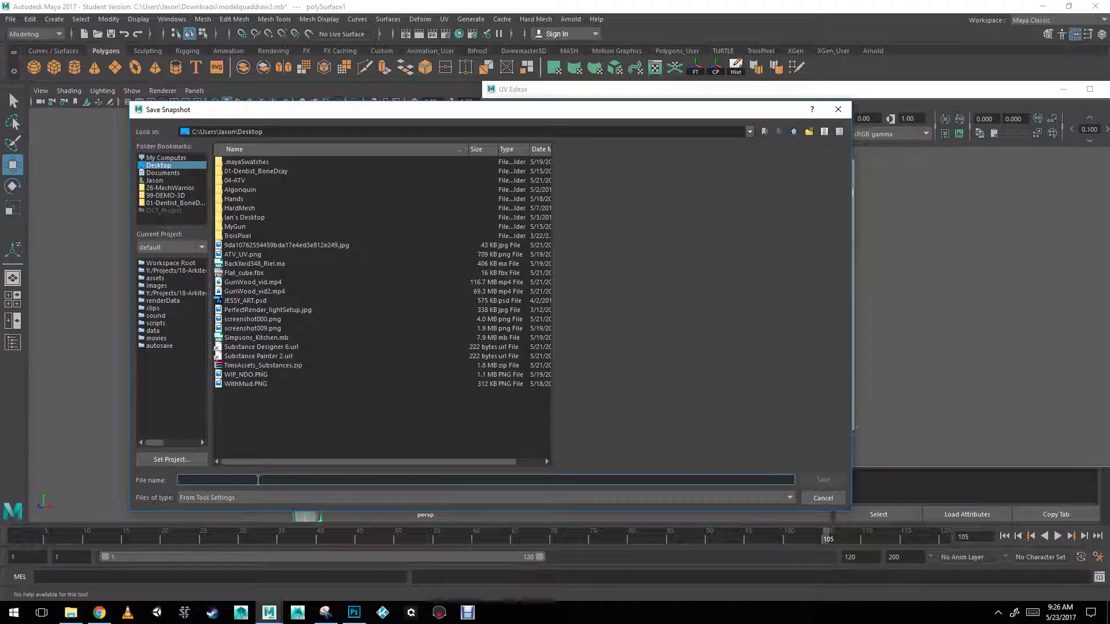
type("UVTEST")
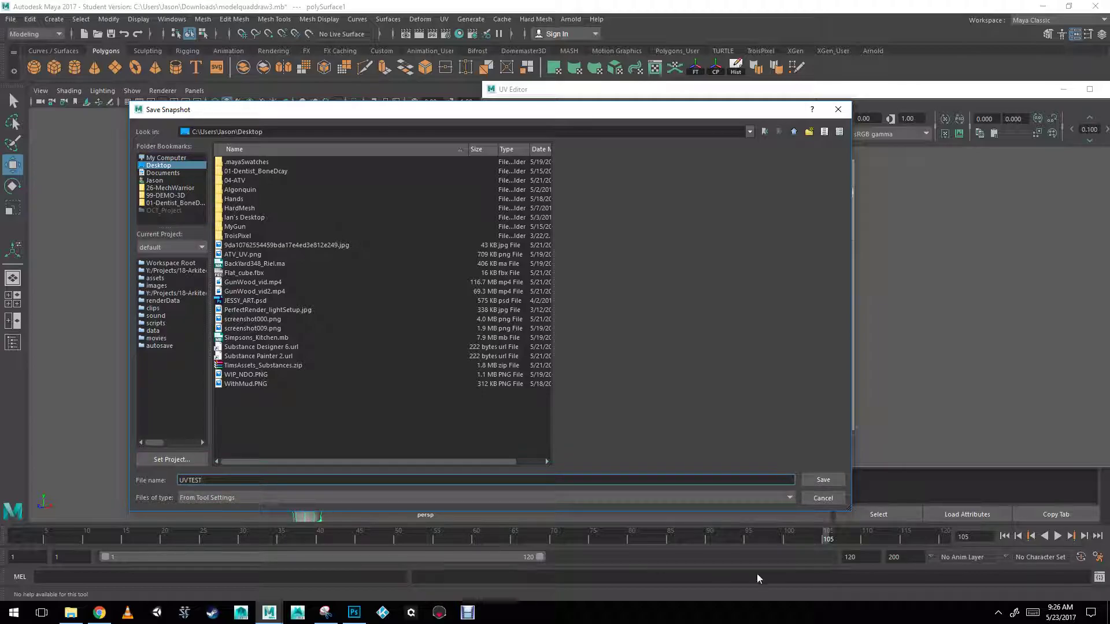
left_click(821, 477)
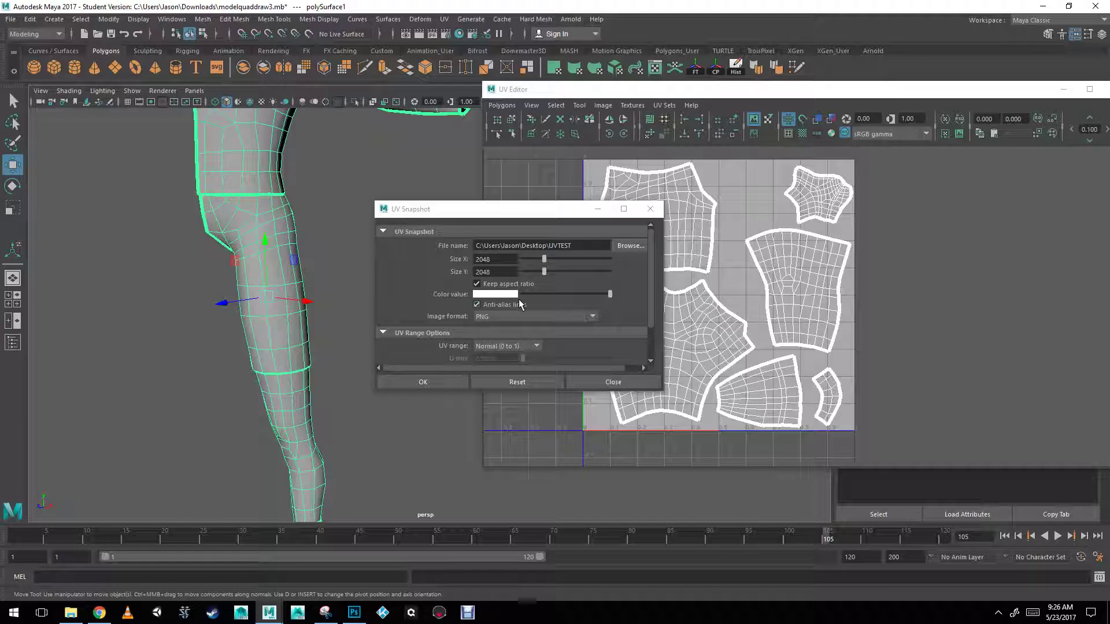
scroll(557, 299, "down", 2)
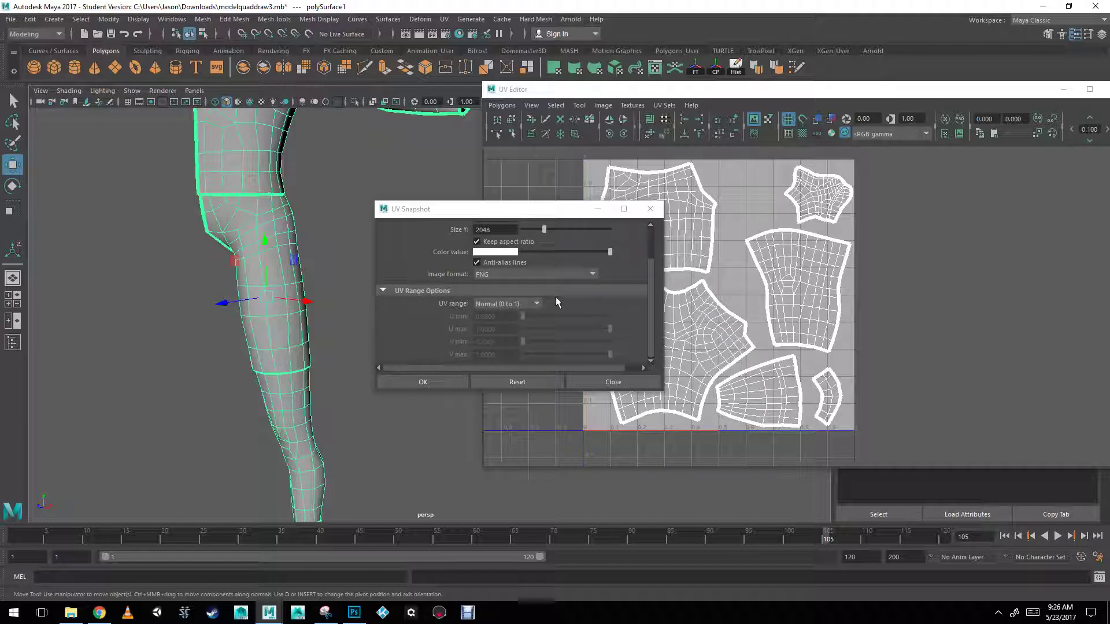
left_click(439, 381)
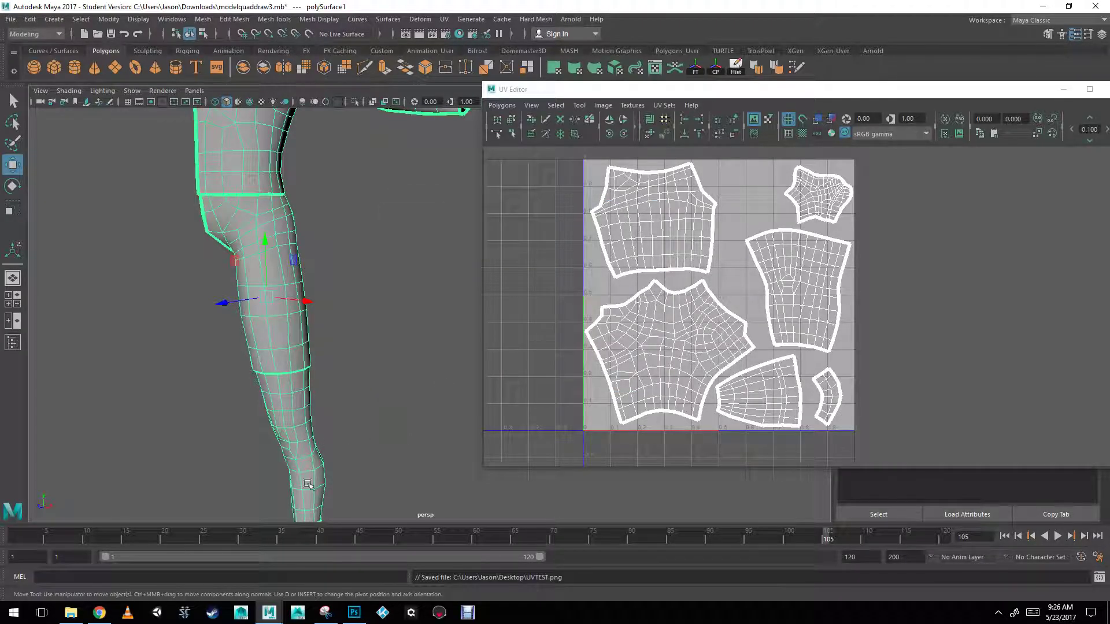
Switch to Photoshop and open the UVTEST image from the Desktop.
left_click(354, 612)
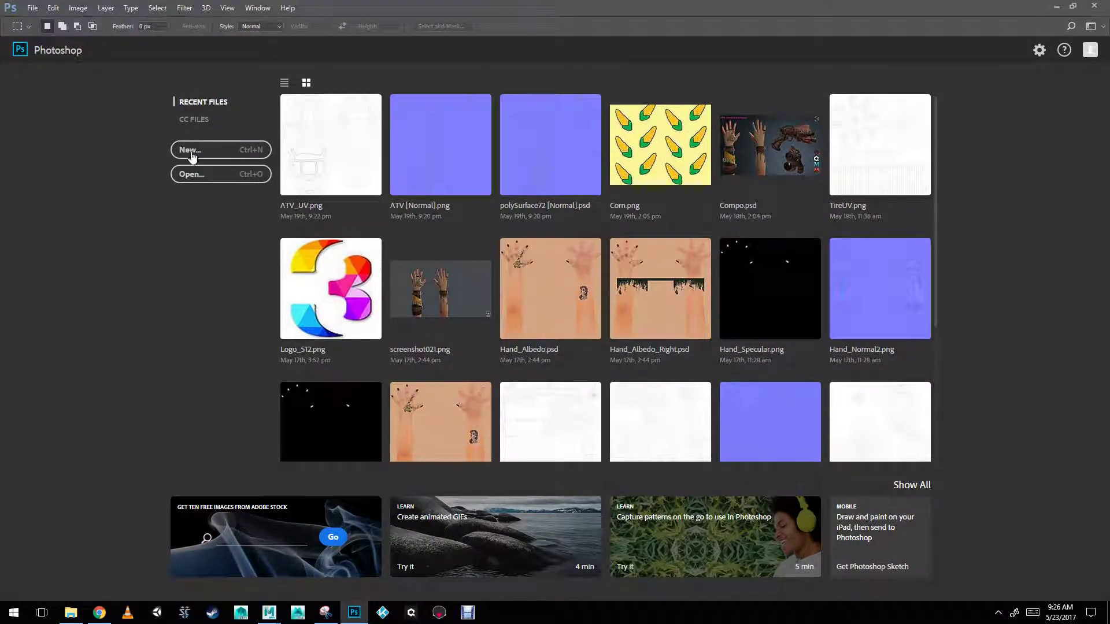
left_click(191, 174)
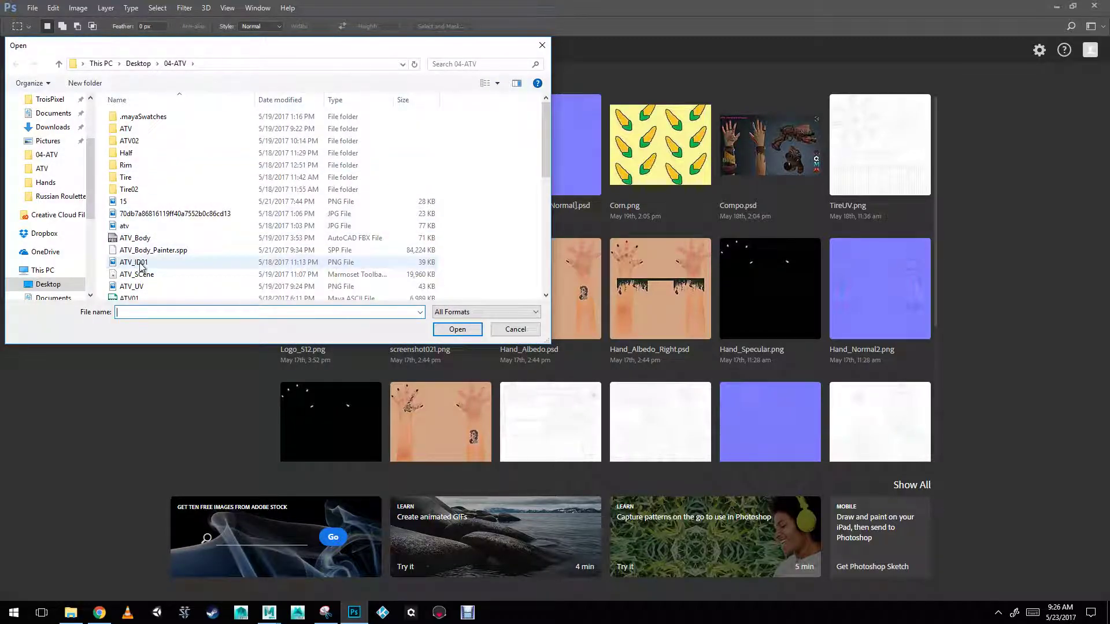
scroll(141, 267, "down", 8)
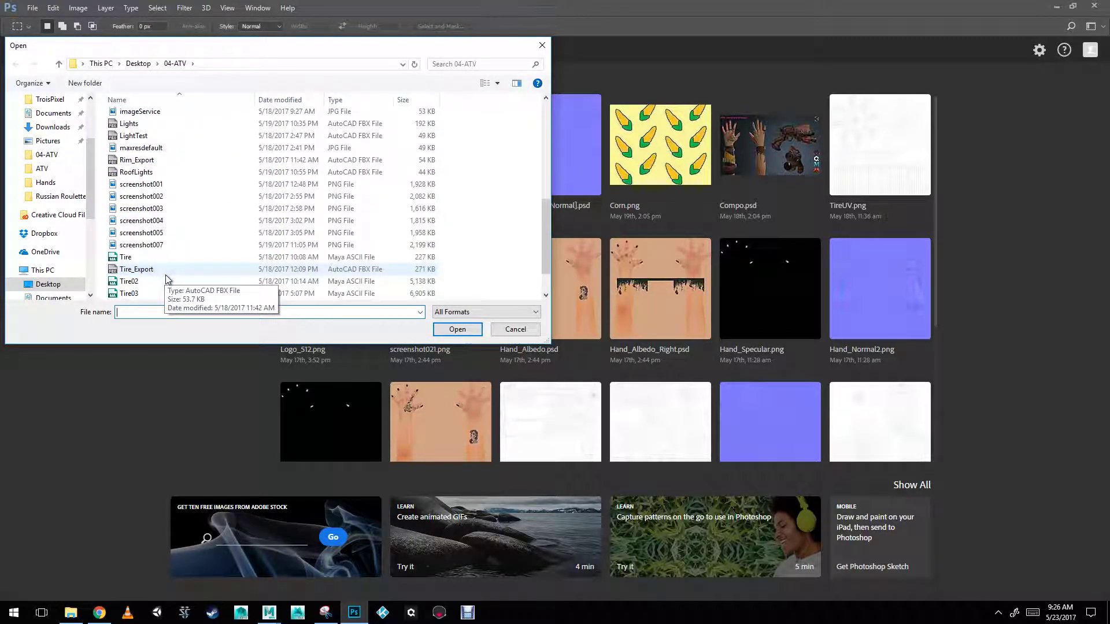
left_click(141, 64)
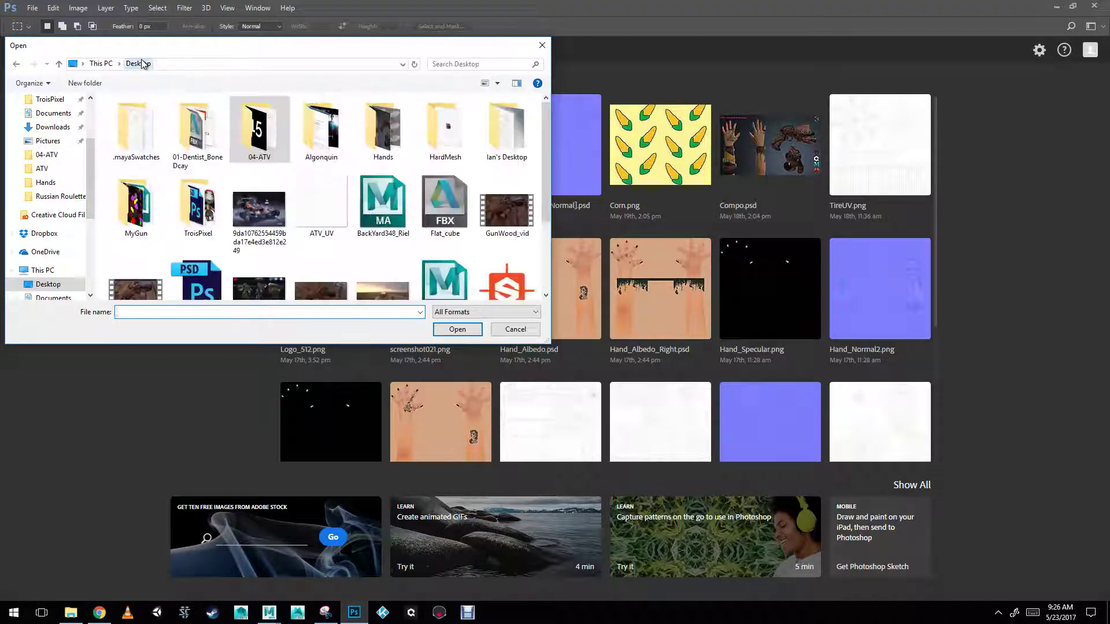
scroll(271, 278, "down", 4)
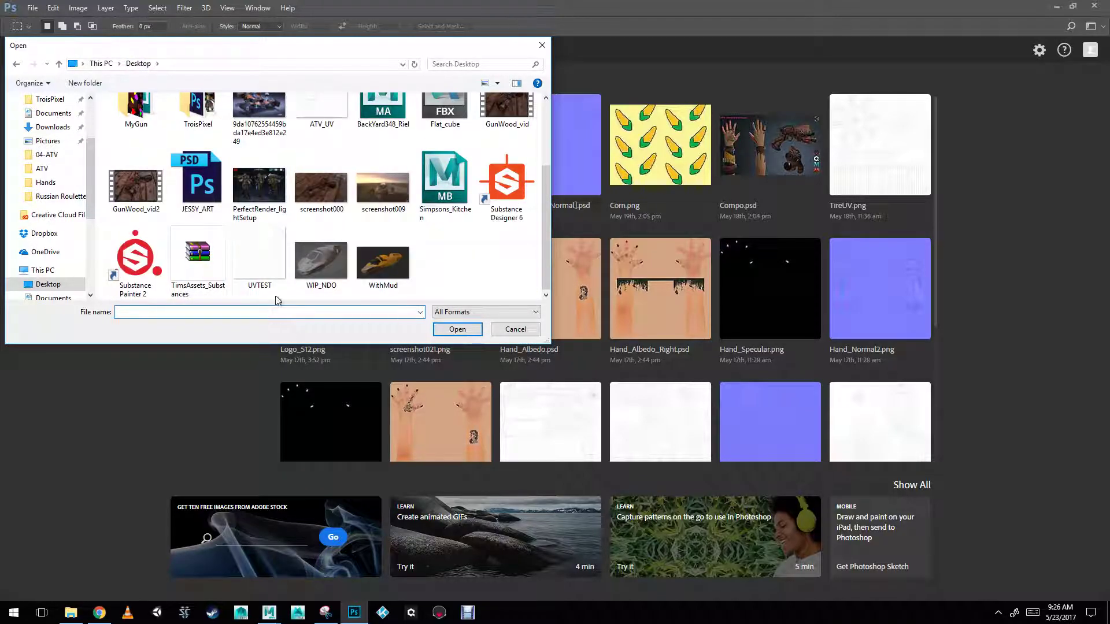
double_click(260, 263)
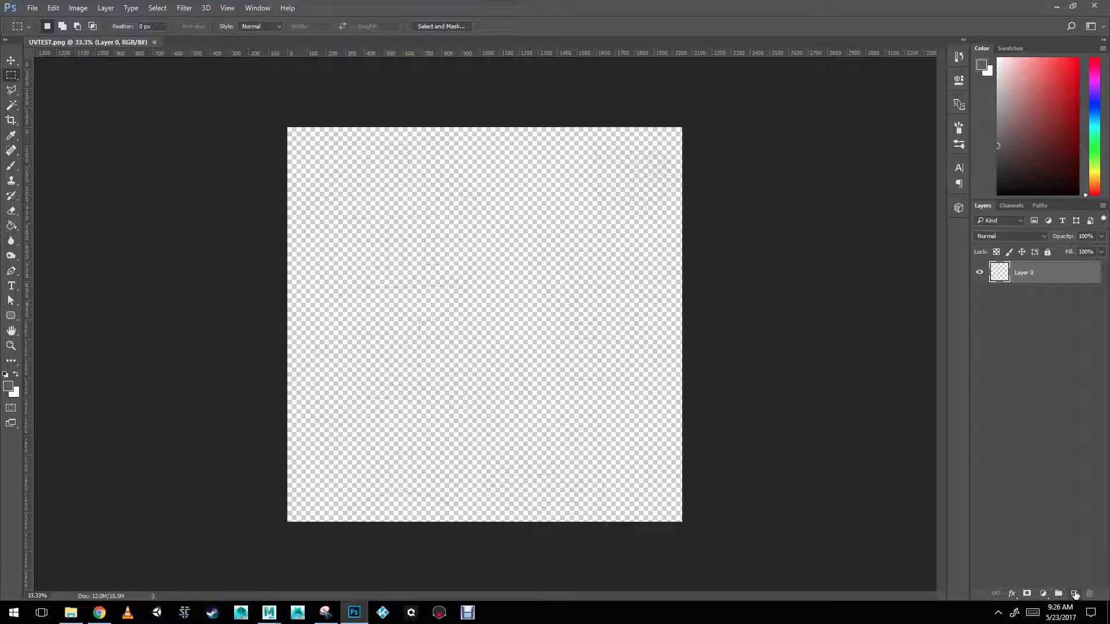
Add a new layer beneath the UV wireframe layer and fill it with the dark grey foreground colour.
left_click(1074, 594)
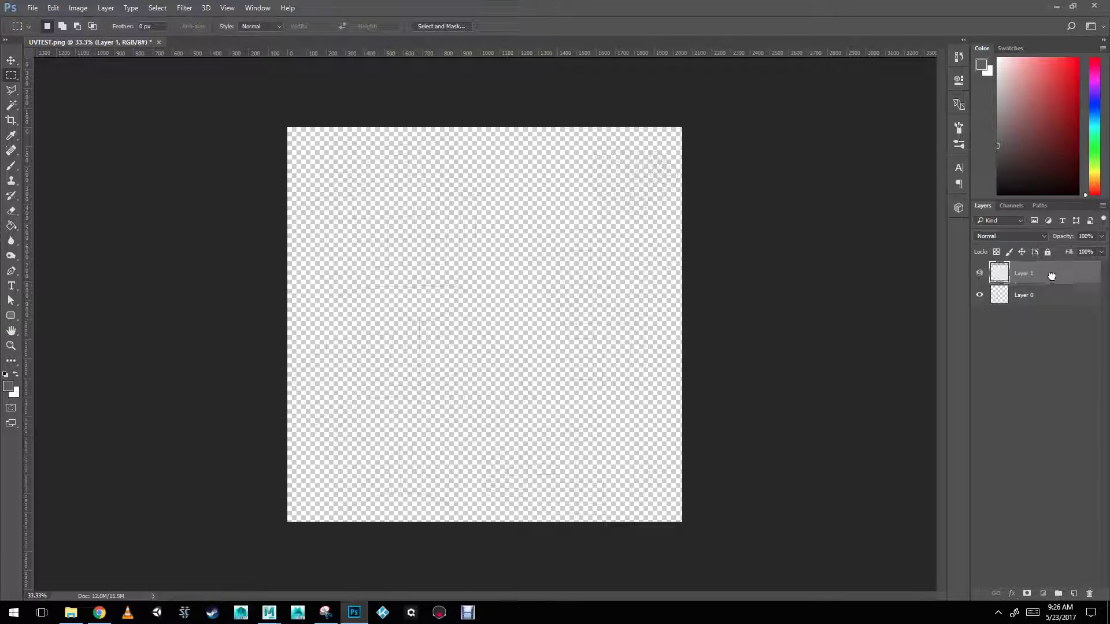
left_click_drag(1052, 277, 1051, 309)
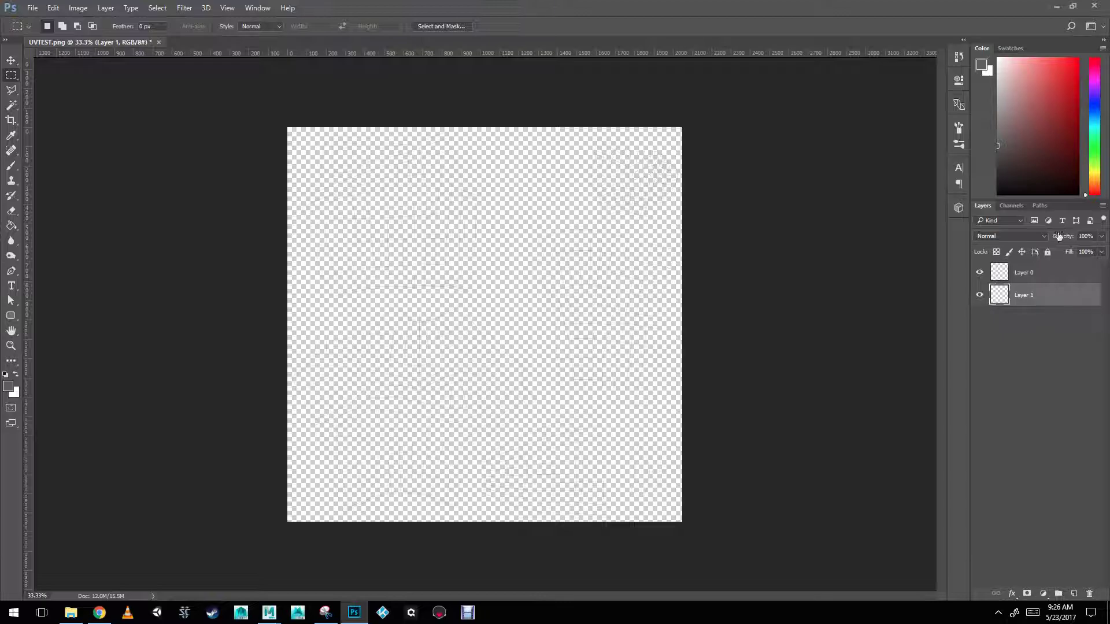
left_click(12, 226)
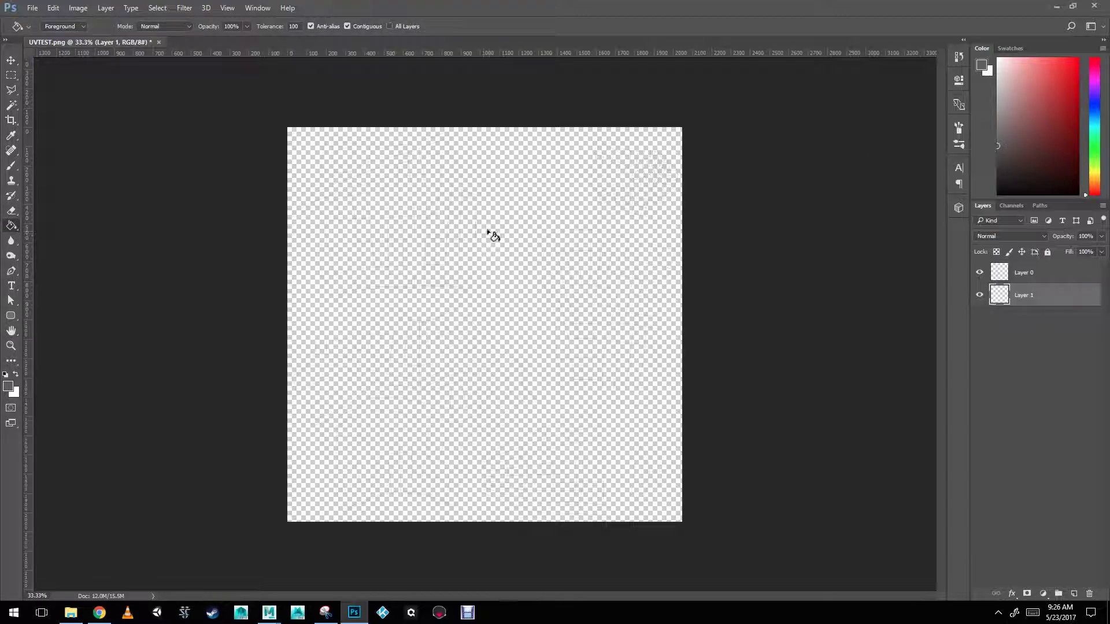
left_click(497, 248)
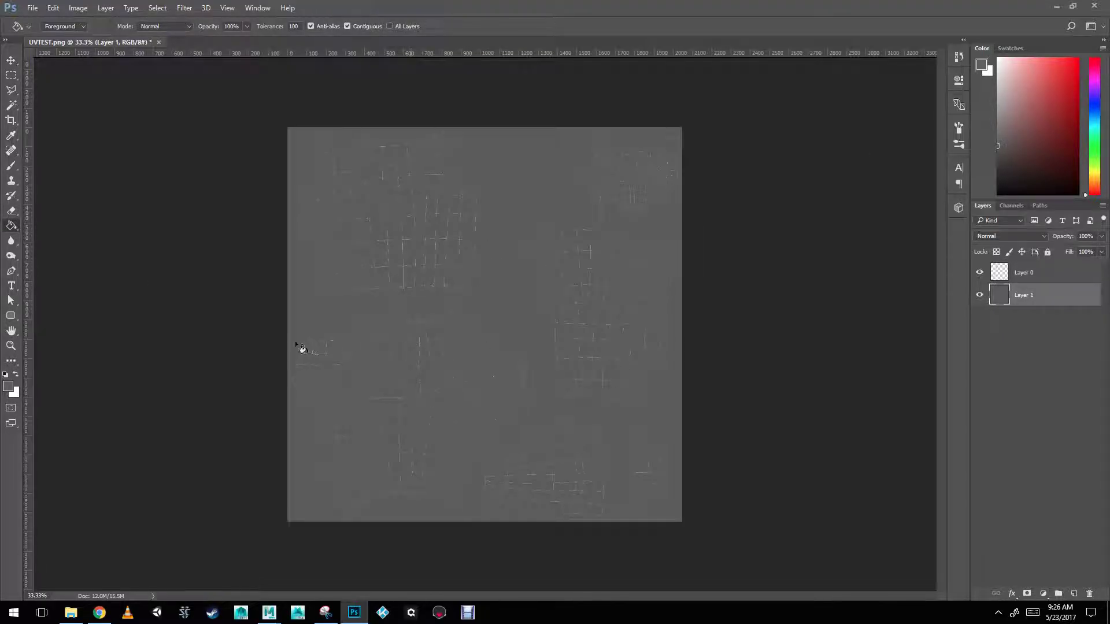
Set the blend mode of the UV wireframe layer, Layer 0, to Linear Burn.
scroll(385, 330, "up", 2, "alt")
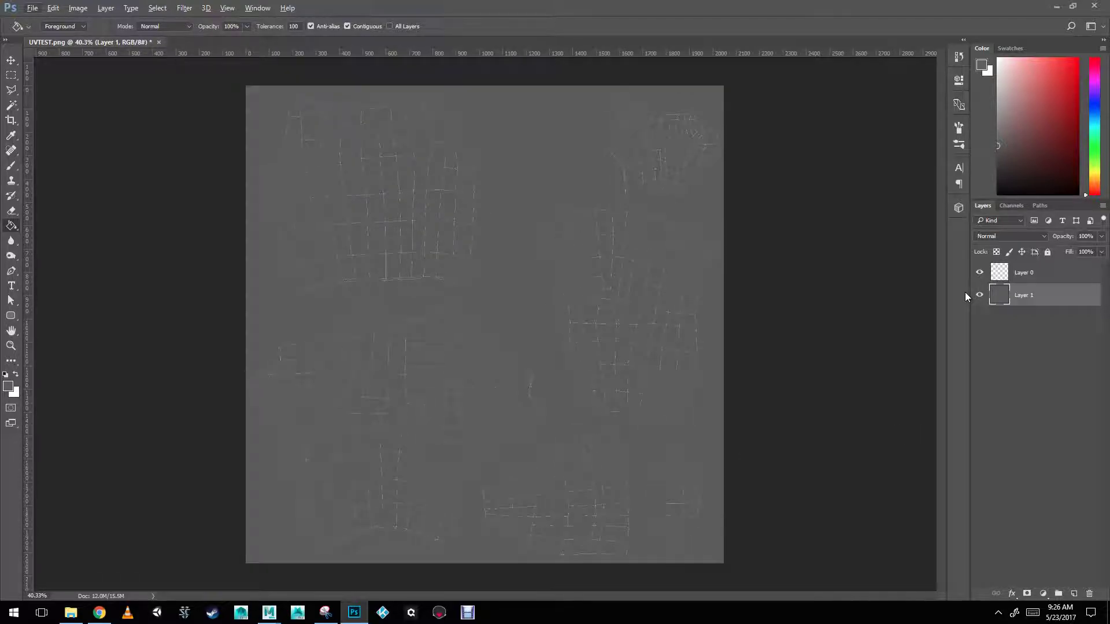
left_click(1021, 273)
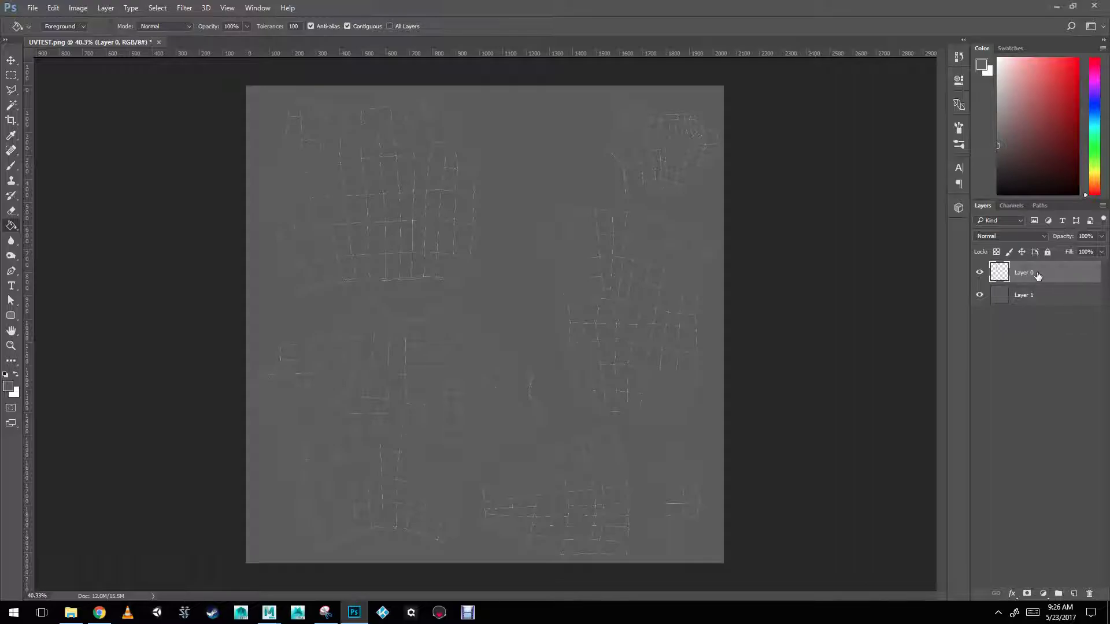
left_click(1033, 237)
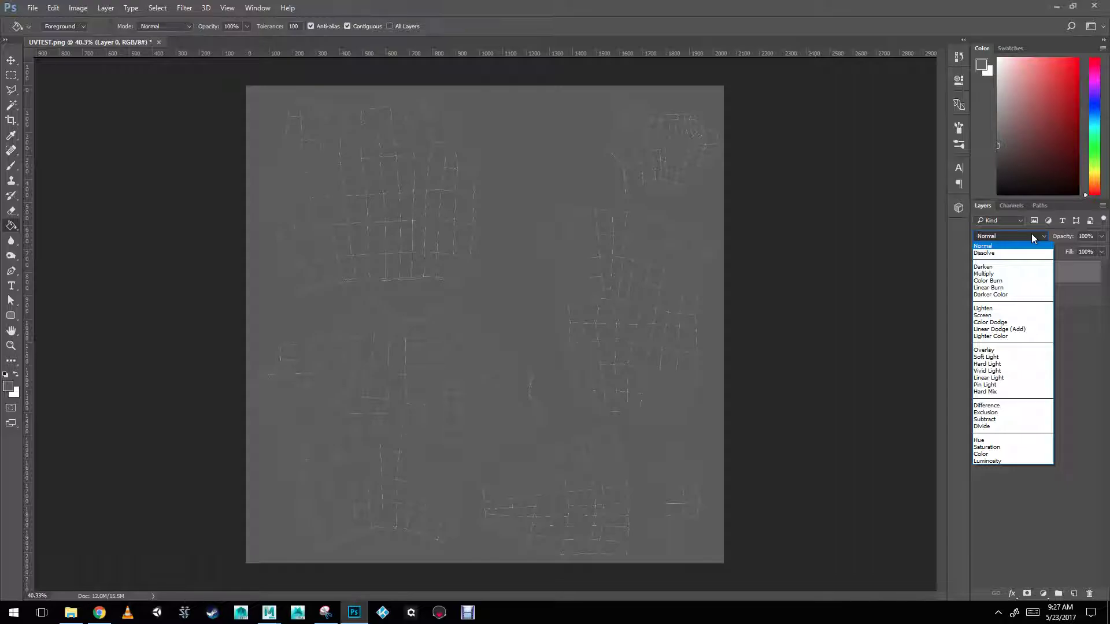
left_click(1032, 235)
key("Down")
key("Down")
key("Down")
key("Down")
key("Down")
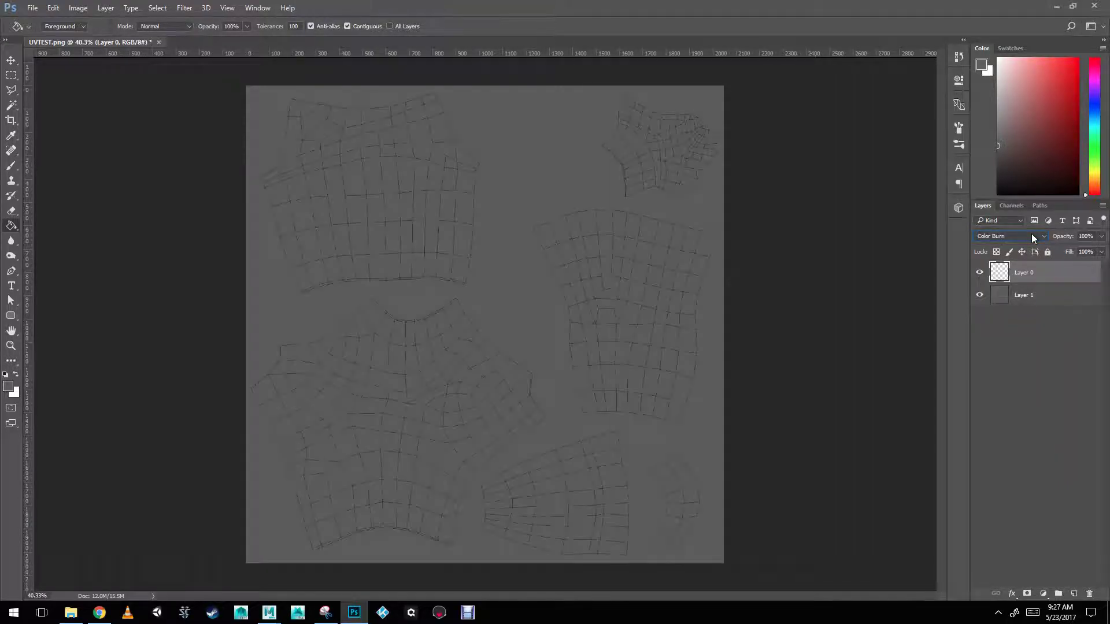
key("Down")
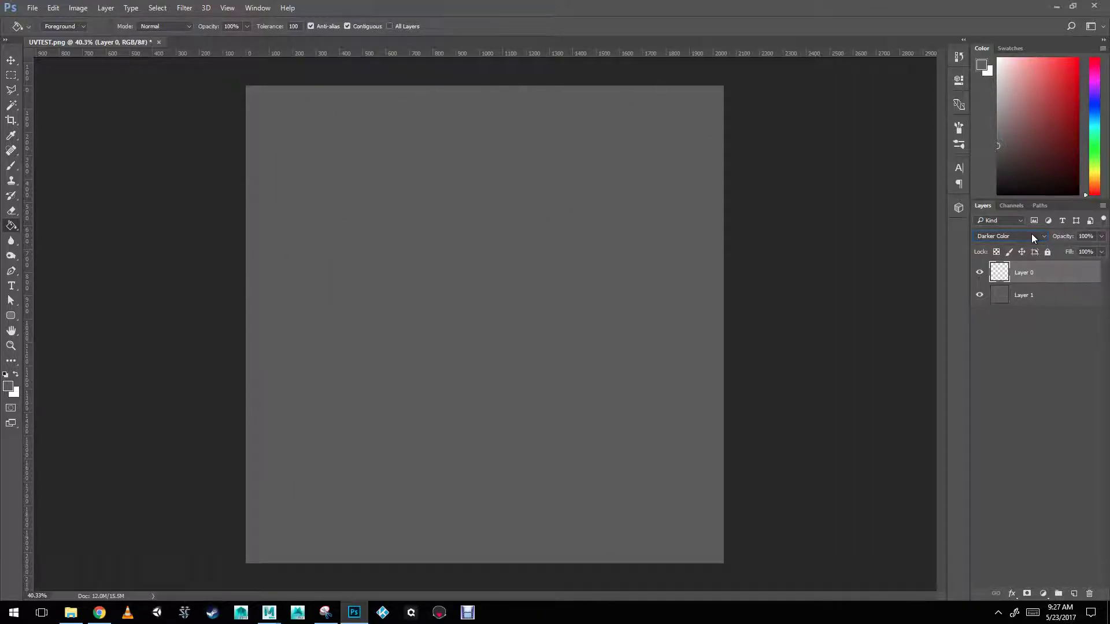
key("Up")
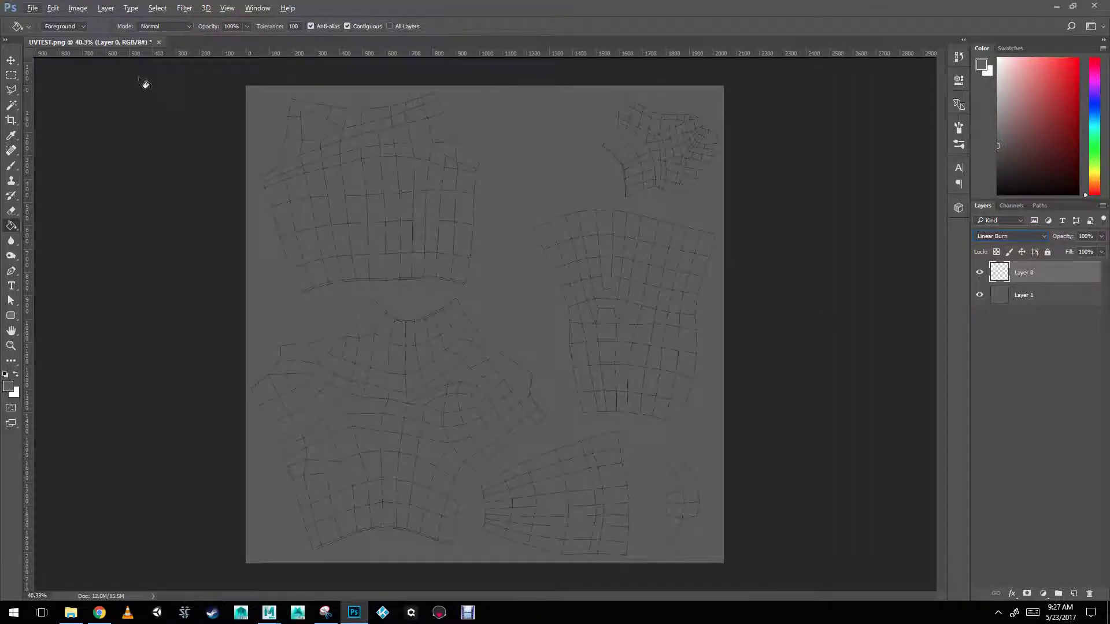
left_click(16, 76)
left_click_drag(120, 160, 121, 163)
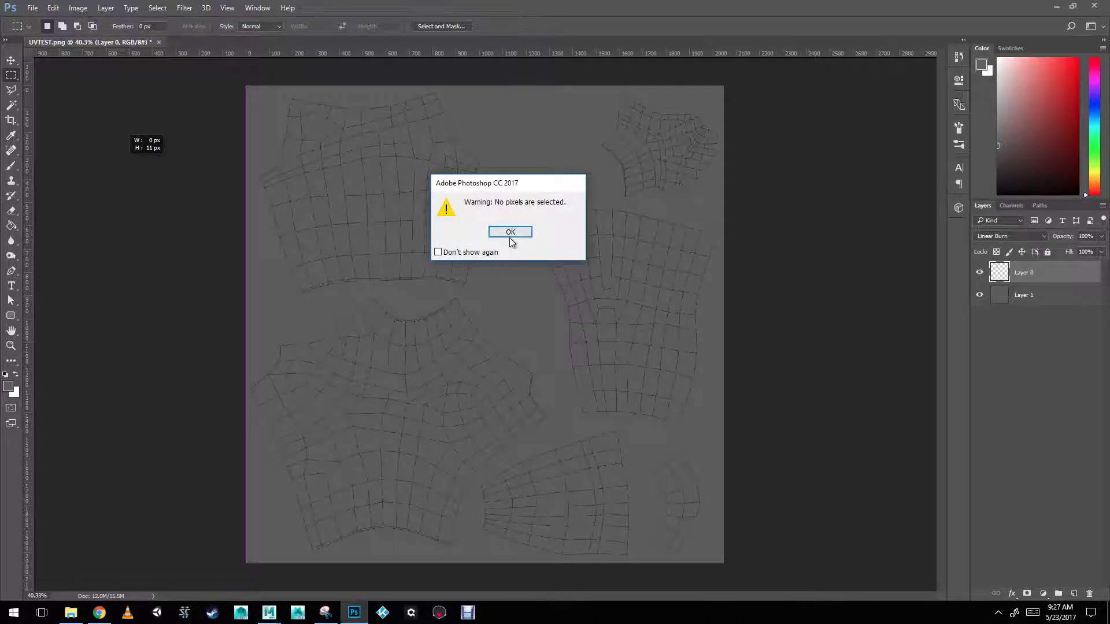
left_click(516, 234)
On Layer 1, outline the small shell in the canvas's upper-right corner with a polygonal lasso selection.
key("alt+bracketleft")
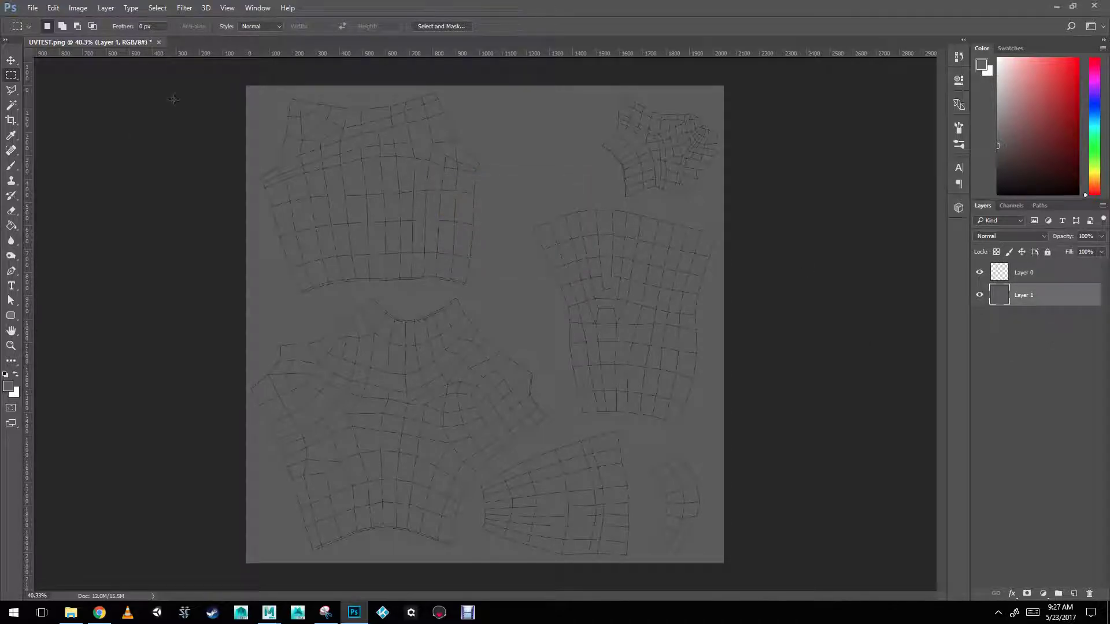
left_click(12, 90)
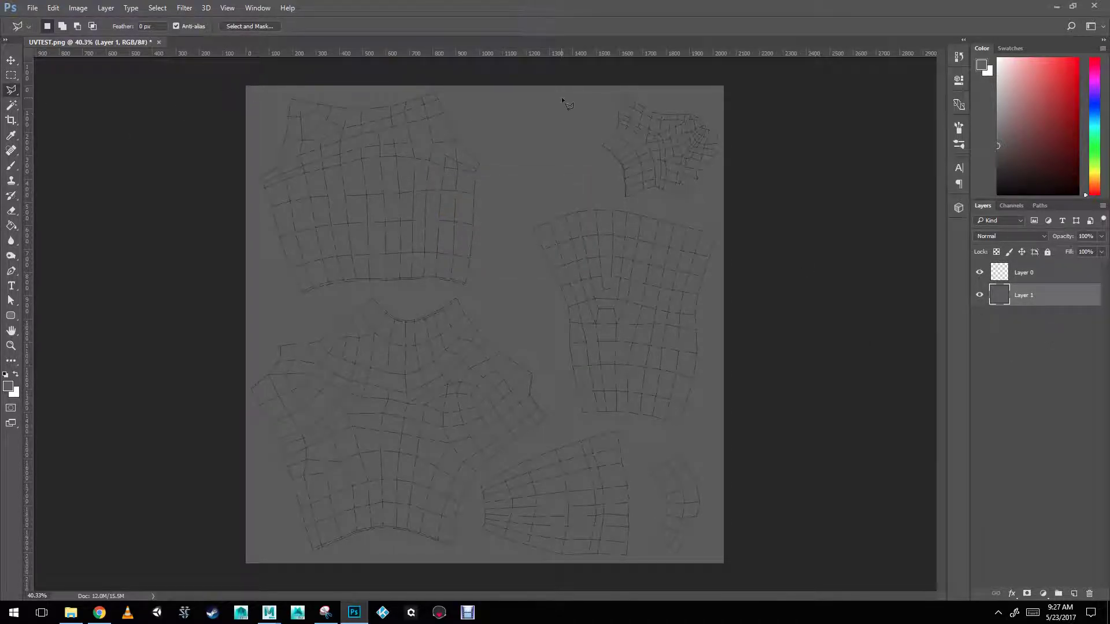
left_click(668, 215)
left_click(778, 202)
left_click(739, 72)
left_click(571, 85)
Swap the foreground and background colours and fill the selected upper-right shell area with white.
left_click(11, 225)
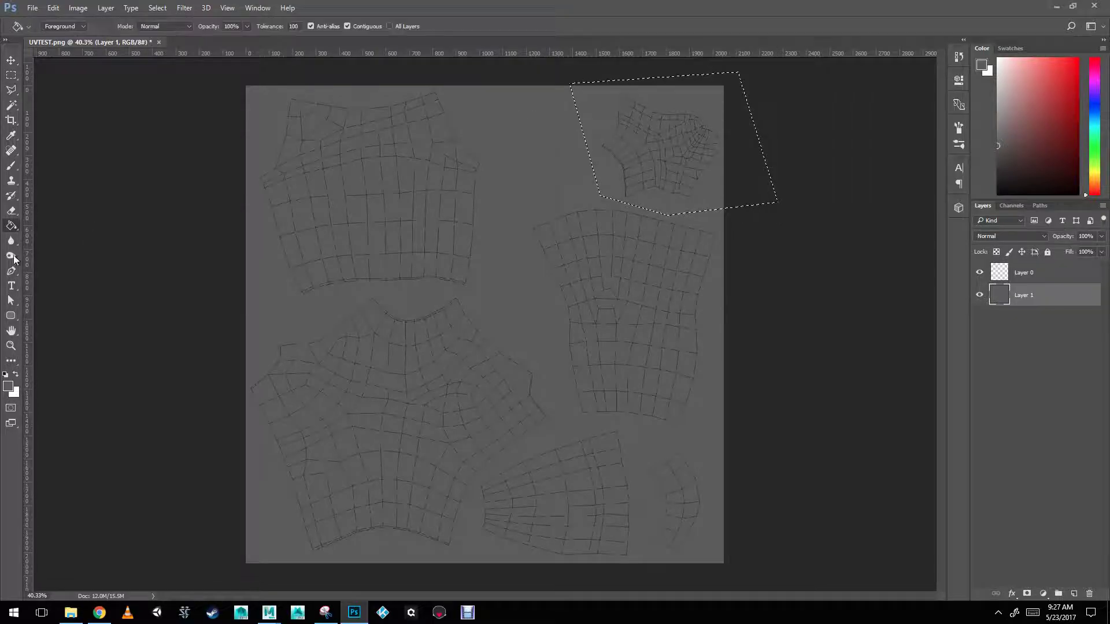
left_click(12, 94)
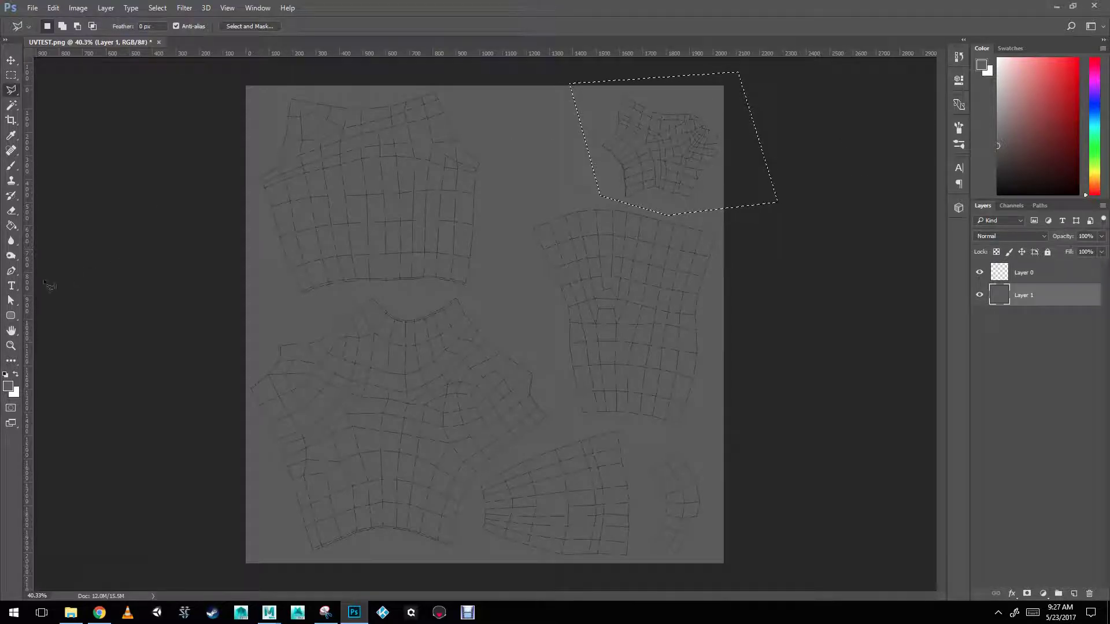
left_click(11, 228)
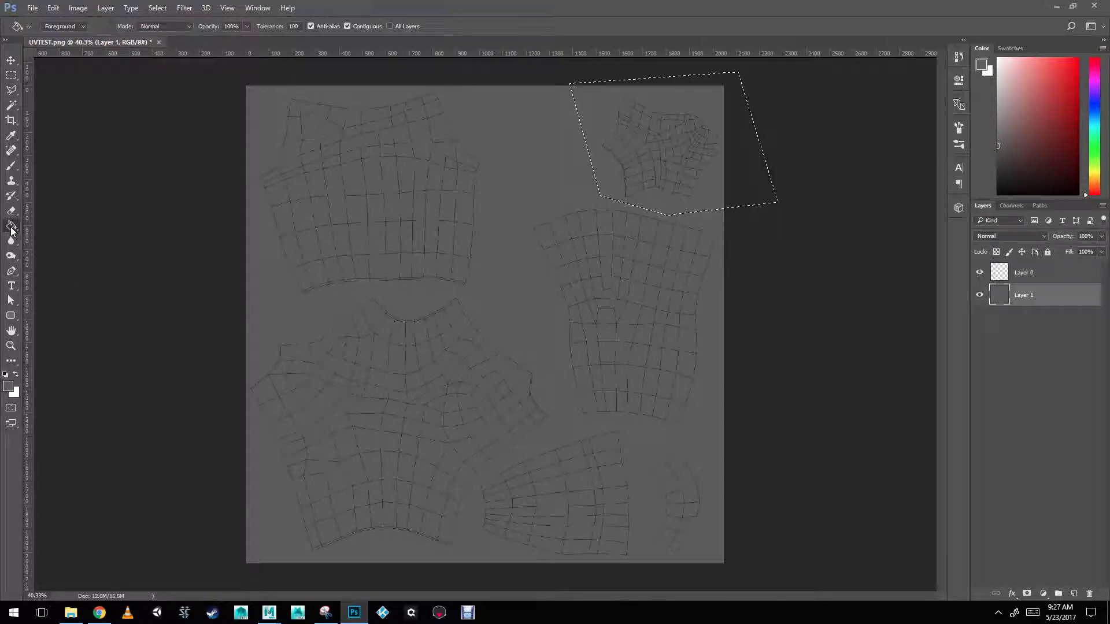
left_click(16, 376)
left_click(656, 173)
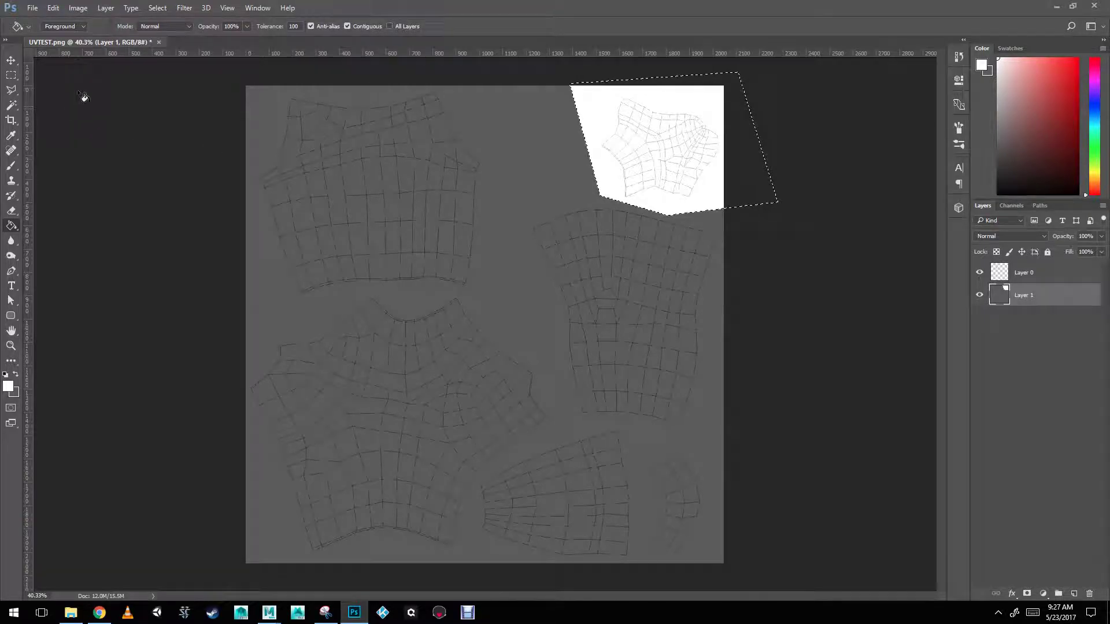
Outline the shell in the canvas's upper-left corner with a polygonal lasso selection.
key("l")
left_click(245, 79)
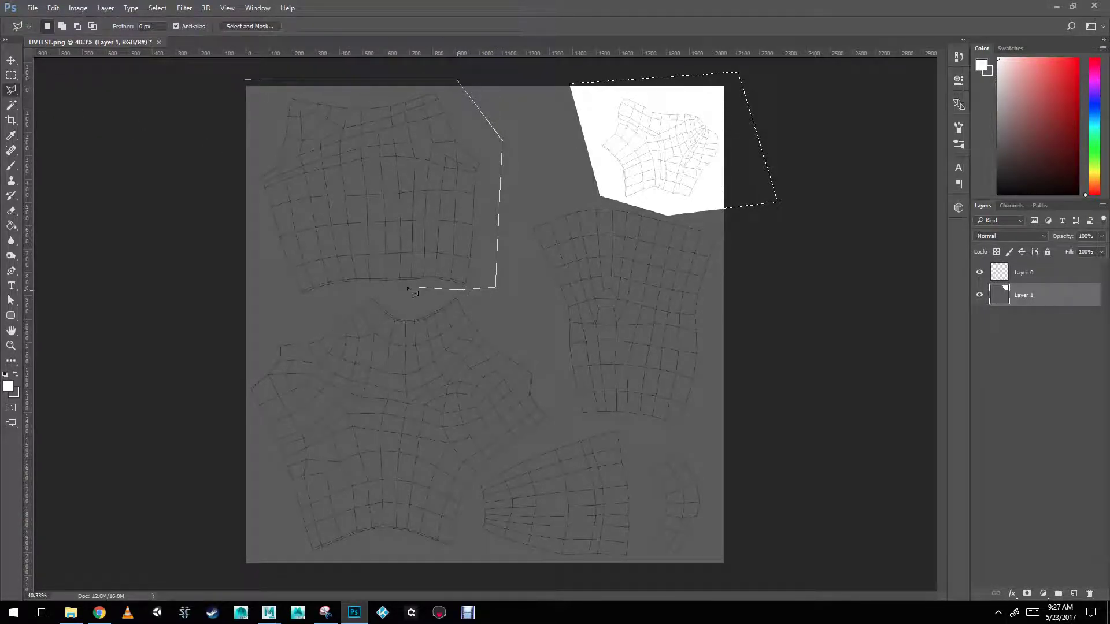
left_click(250, 310)
left_click(217, 165)
left_click(245, 79)
Set the foreground colour to blue #4242d2 and fill the selected upper-left shell area with it.
left_click(8, 388)
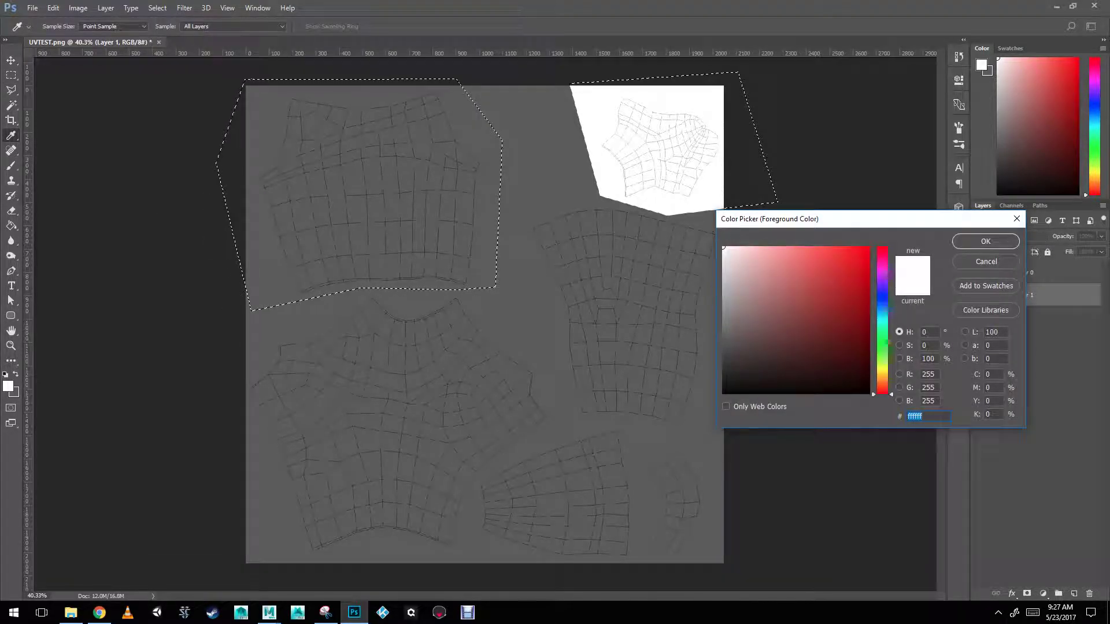
left_click(882, 296)
mouse_move(856, 296)
left_mouse_down()
mouse_move(830, 264)
mouse_move(825, 273)
left_mouse_up()
left_click(981, 243)
left_click(11, 225)
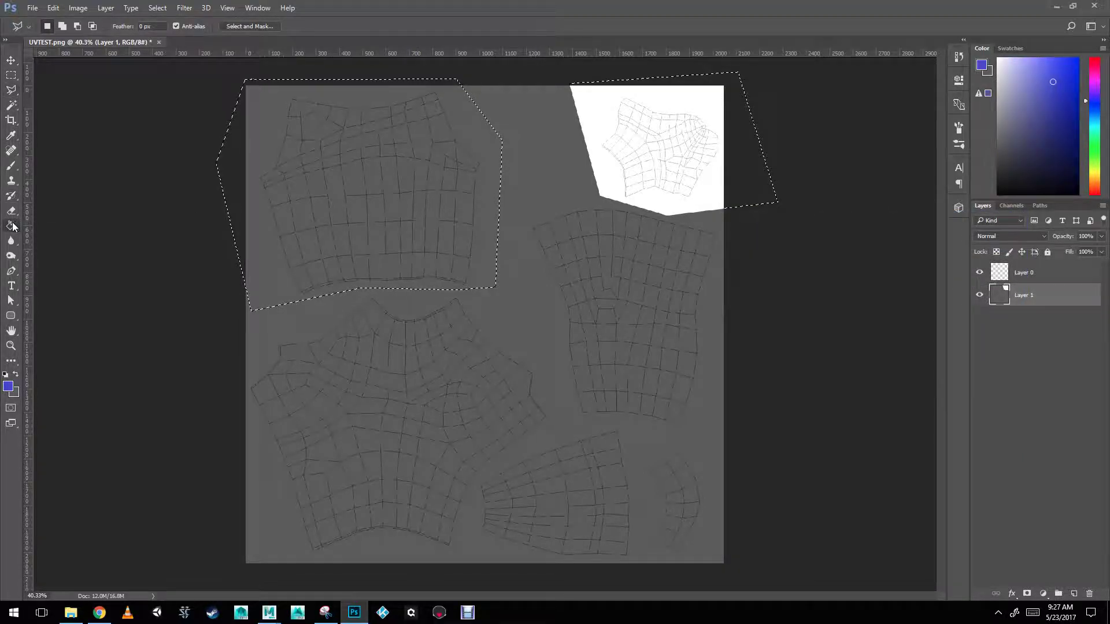
left_click(405, 237)
Outline the tall shell below the white area with a polygonal lasso selection.
left_click(11, 90)
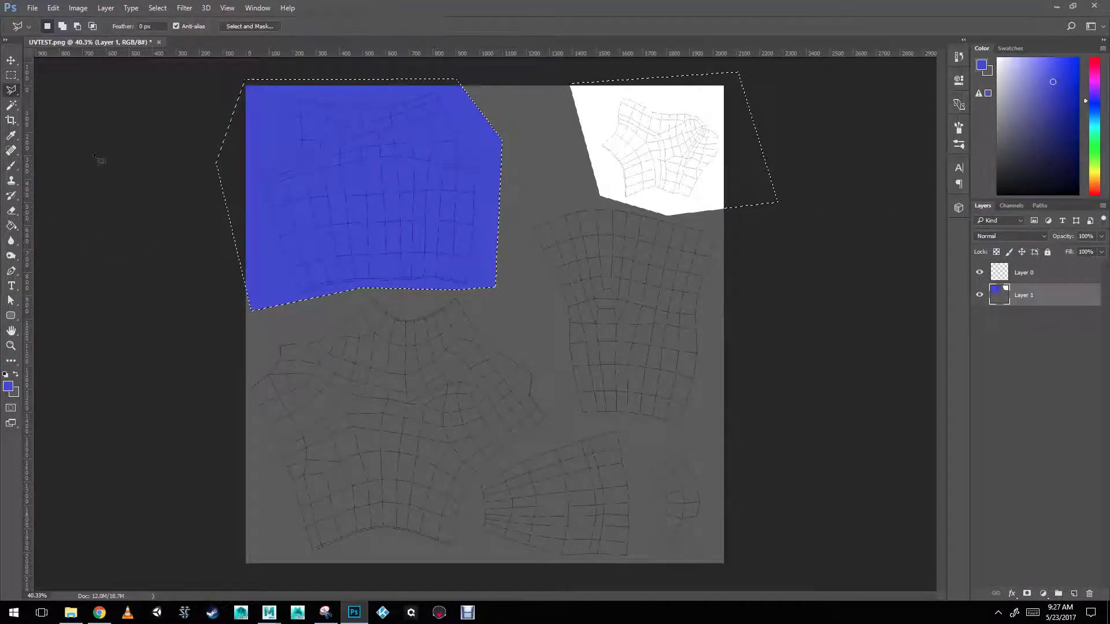
left_click(527, 223)
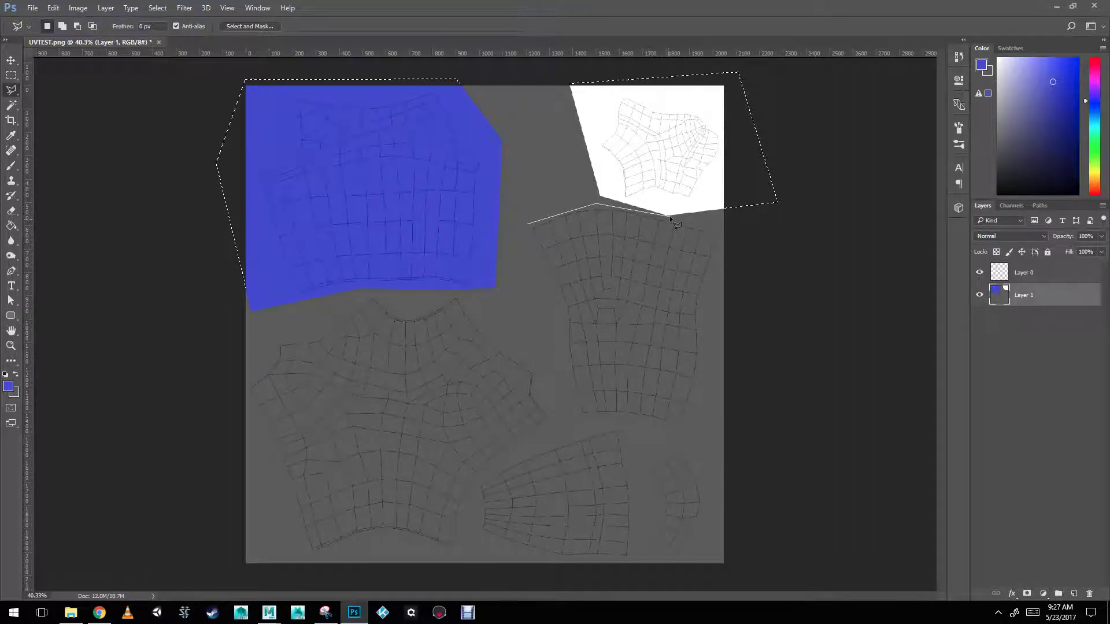
left_click(741, 229)
left_click(528, 225)
Set the foreground colour to skin tone #dfb57e and fill the selected tall shell area with it.
left_click(11, 135)
left_click(8, 386)
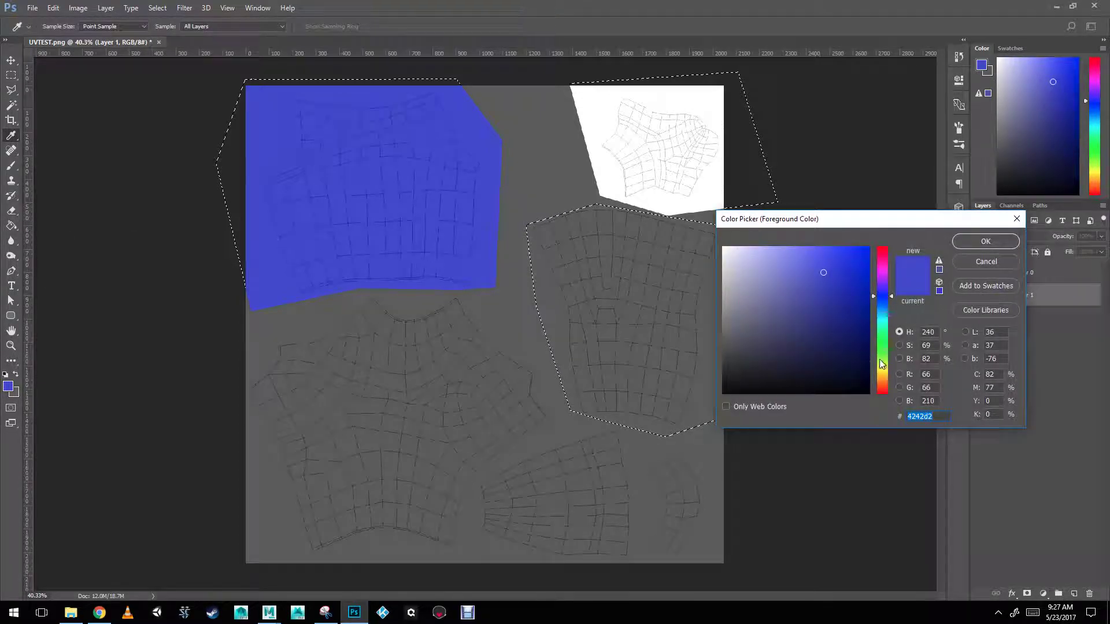
left_click(883, 381)
left_click(817, 258)
left_click_drag(818, 258, 787, 268)
left_click(985, 242)
key("g")
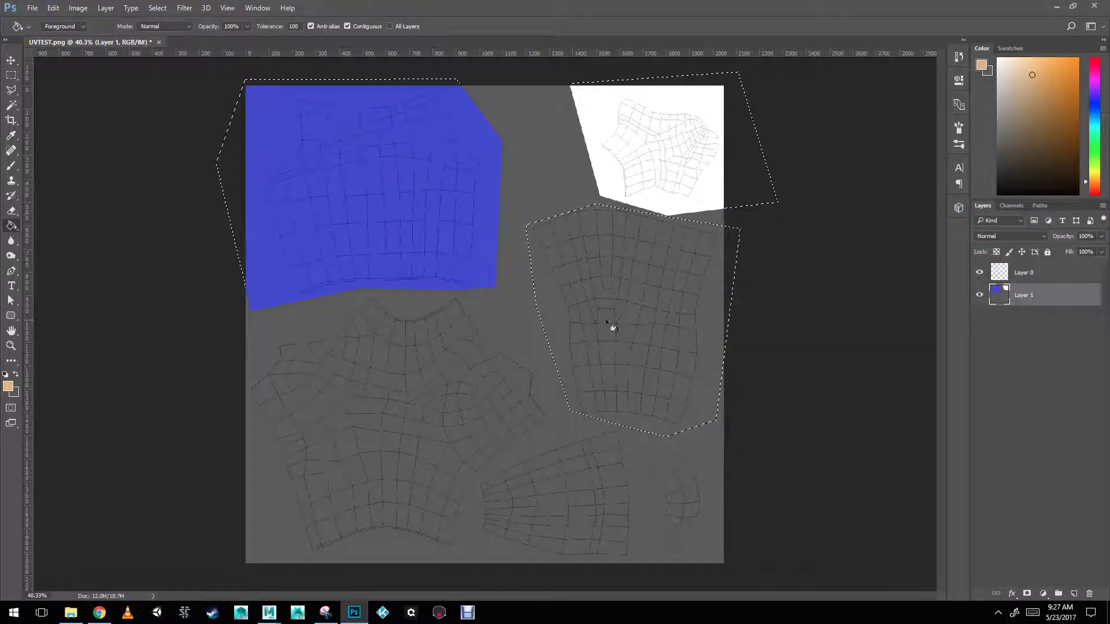
left_click(633, 316)
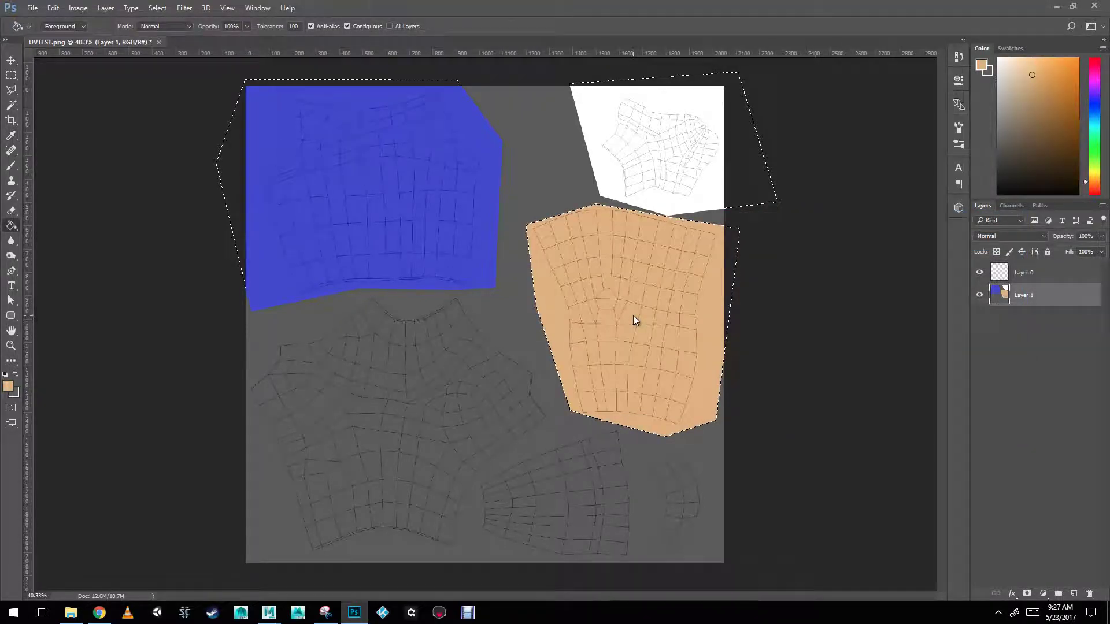
Select a rectangle around the small curved shell in the canvas's lower-right corner and fill it with the skin tone.
left_click(11, 75)
mouse_move(732, 563)
left_mouse_down()
mouse_move(664, 459)
mouse_move(639, 449)
left_mouse_up()
left_click(11, 225)
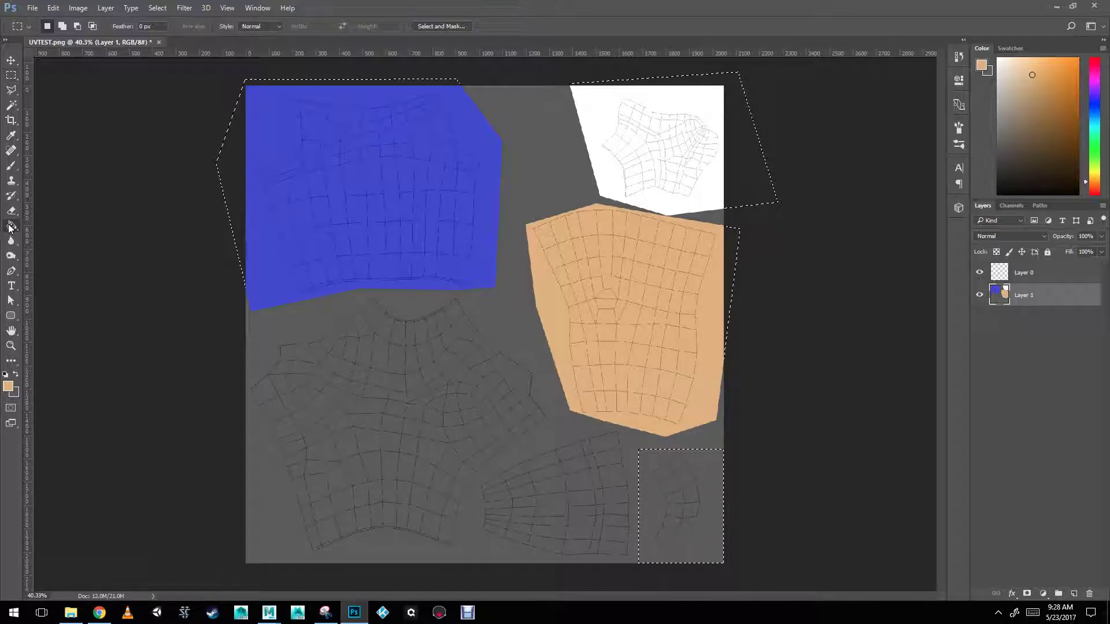
left_click(691, 518)
Outline the fan-shaped shell beside the small curved one with the polygonal lasso and fill it with the skin tone.
key("l")
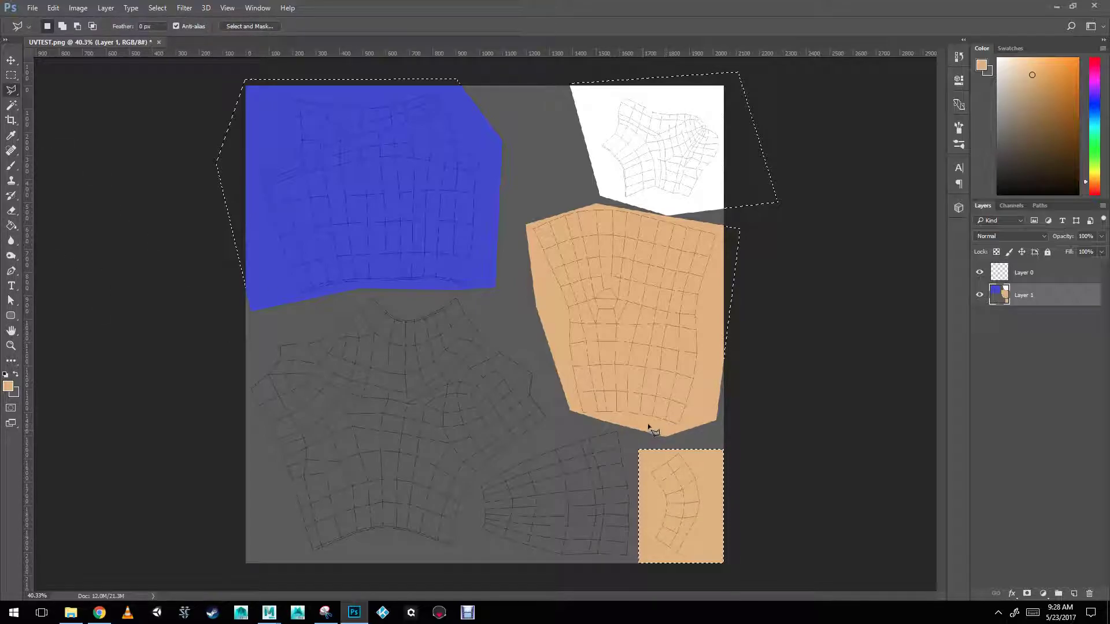
left_click(514, 446)
left_click(472, 566)
left_click(637, 566)
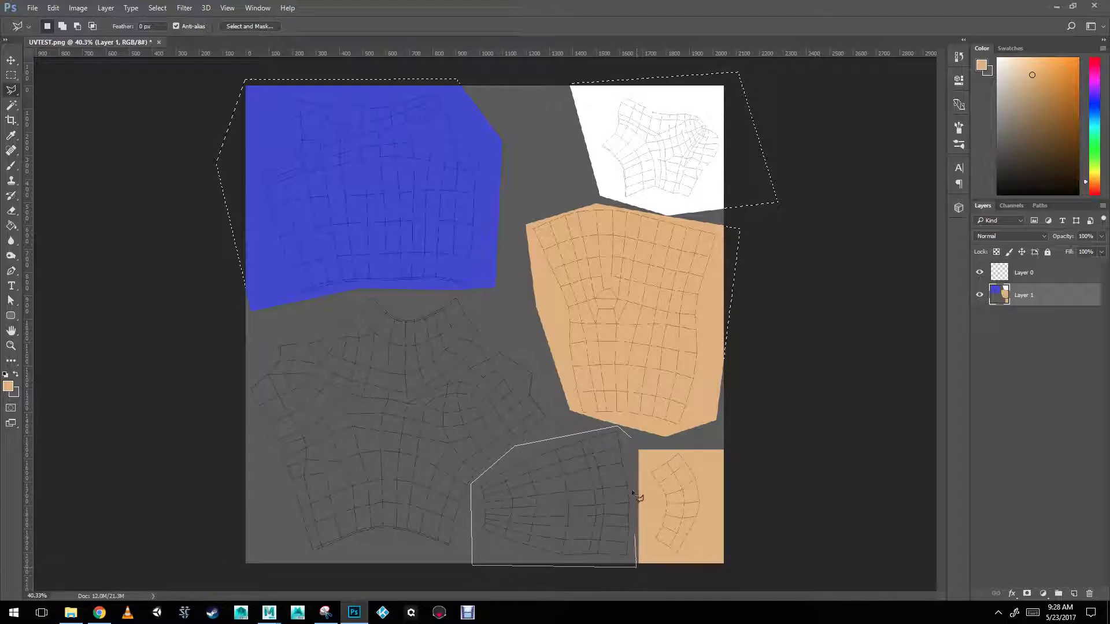
left_click(638, 445)
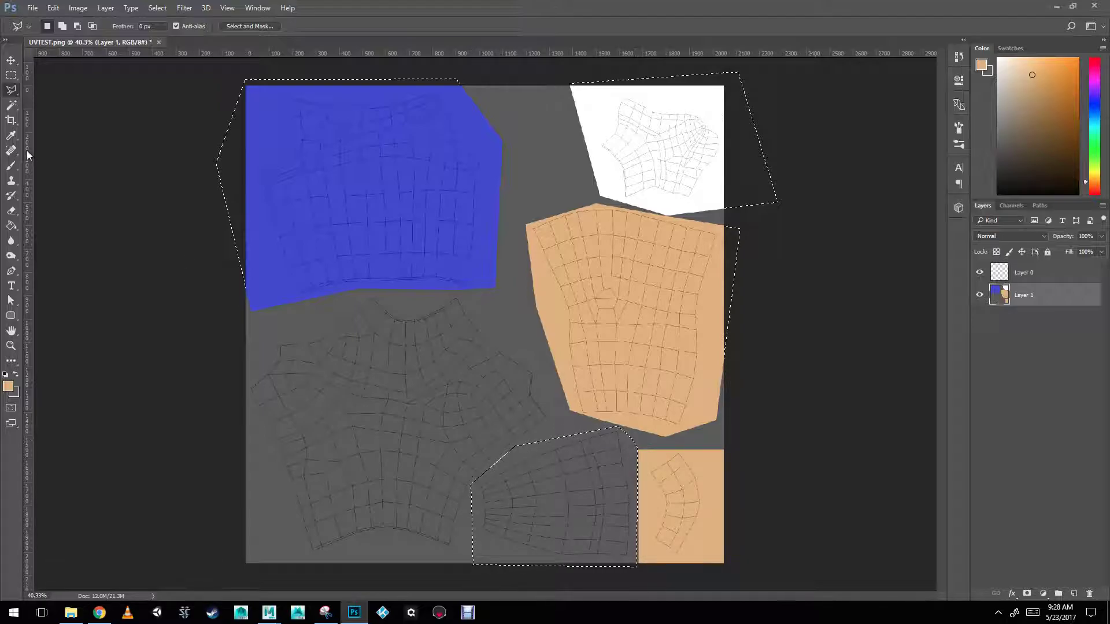
left_click(11, 225)
left_click(565, 483)
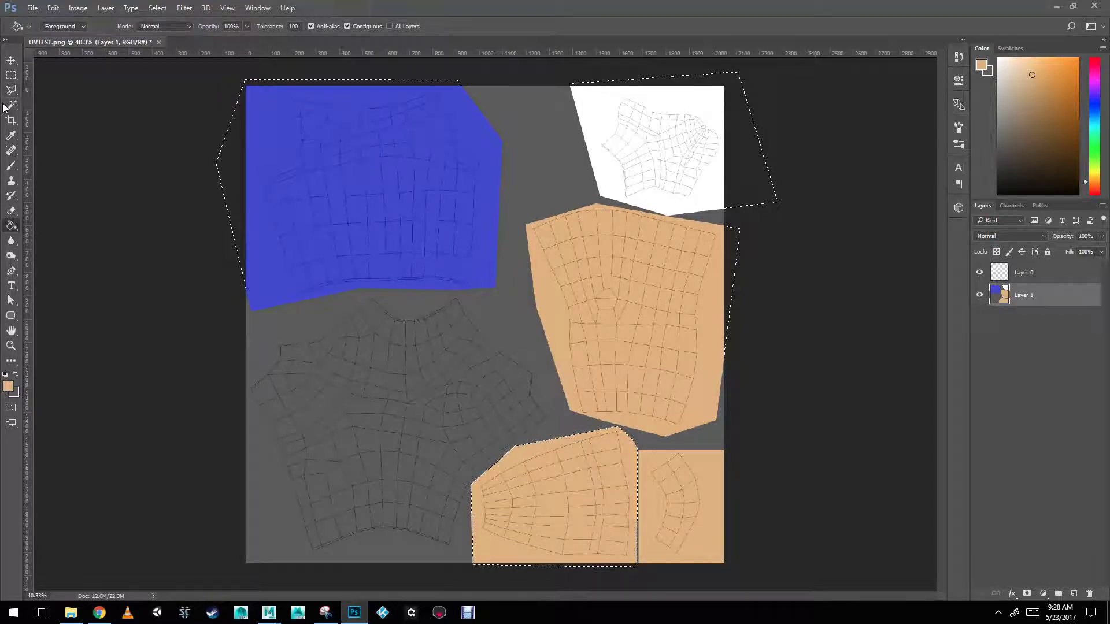
Outline the large shell in the canvas's lower-left area with a polygonal lasso selection, following the edges of the neighbouring coloured areas.
key("l")
left_click(197, 359)
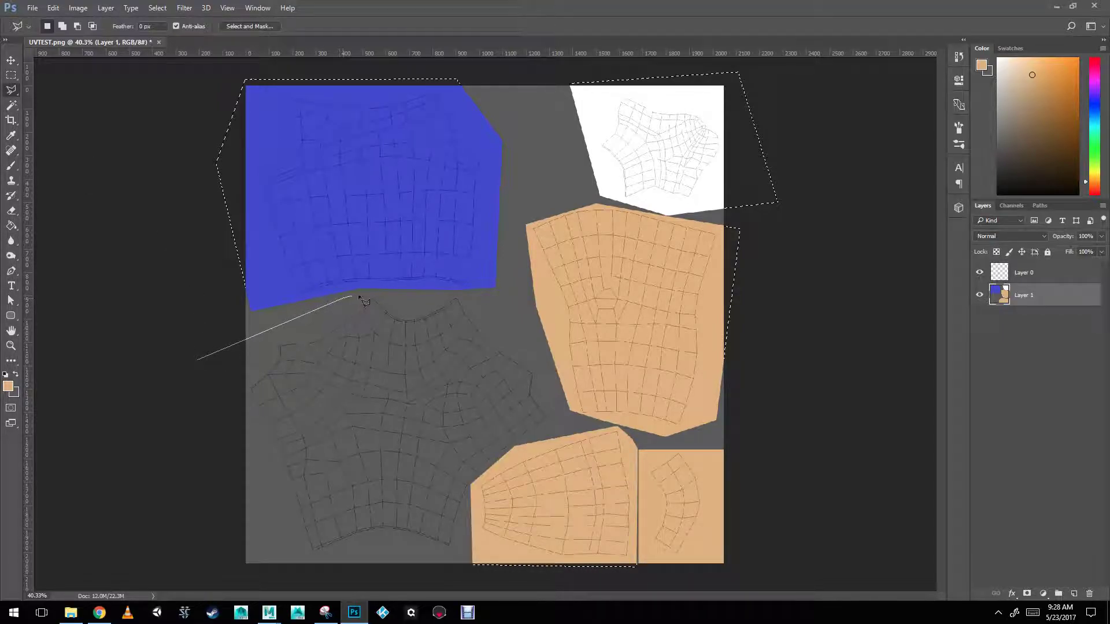
left_click(372, 293)
left_click(483, 292)
left_click(514, 446)
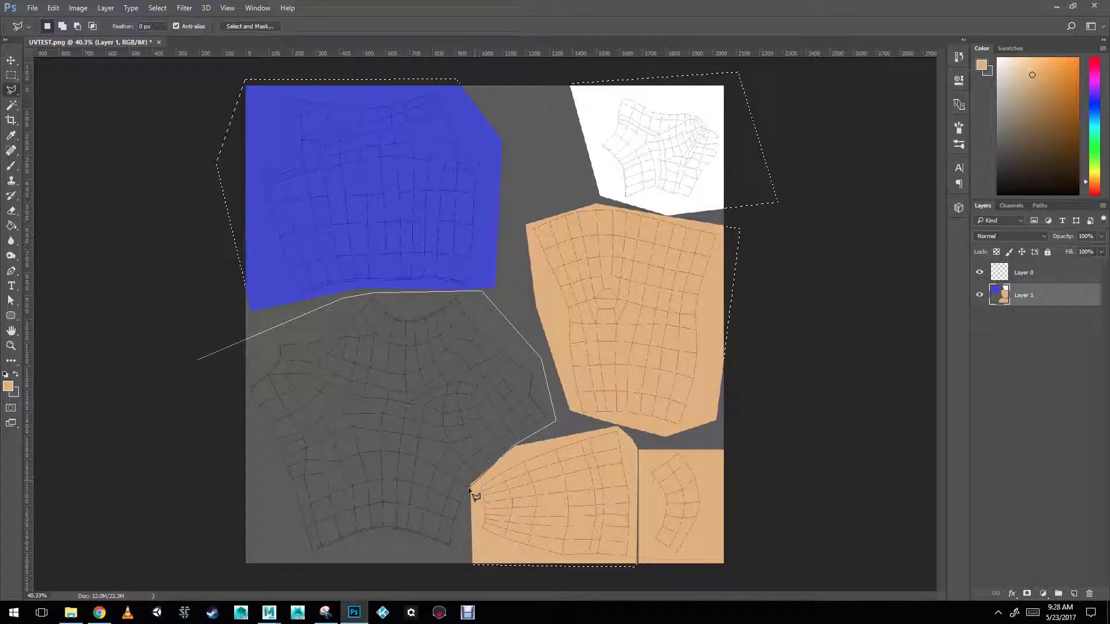
left_click(470, 485)
left_click(461, 575)
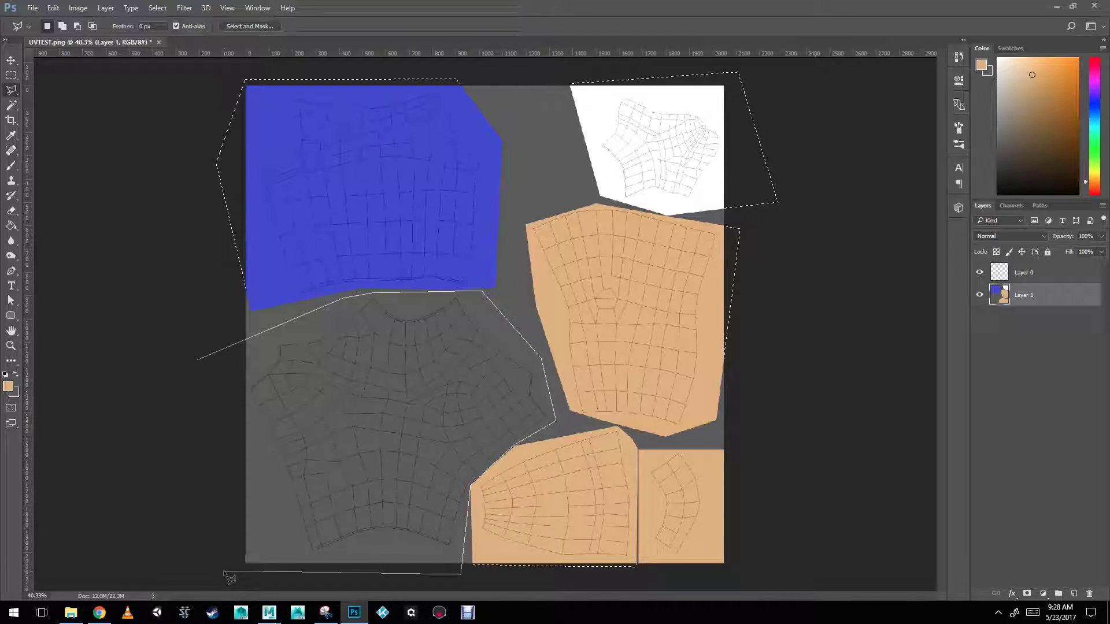
left_click(224, 571)
left_click(197, 360)
Set the foreground colour to dark red and fill the selected large lower-left shell area with it.
left_click(10, 225)
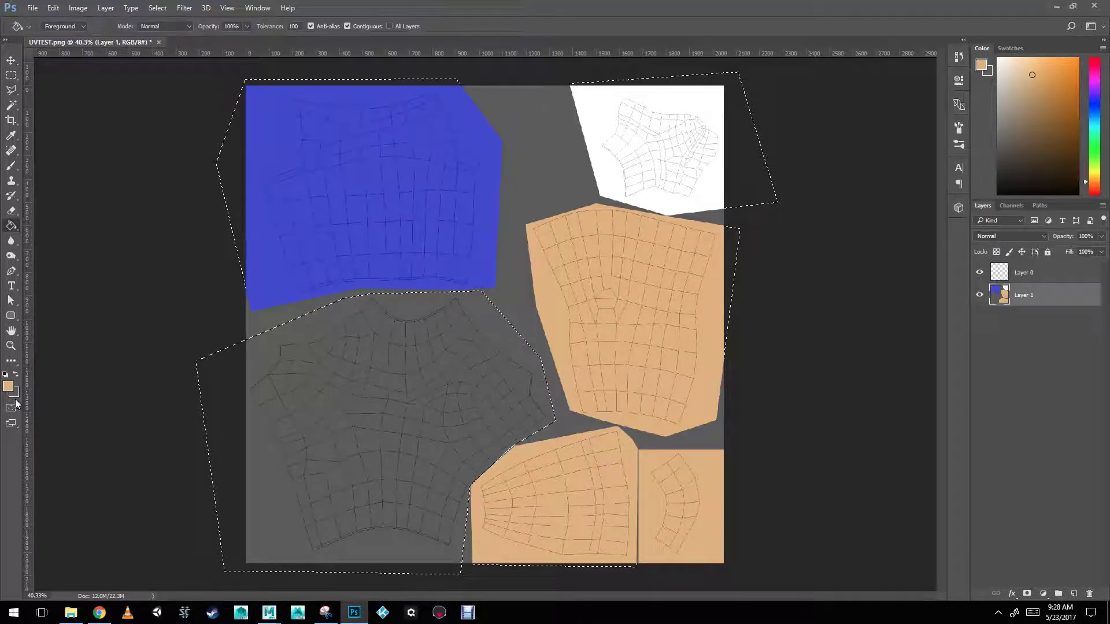
left_click(9, 387)
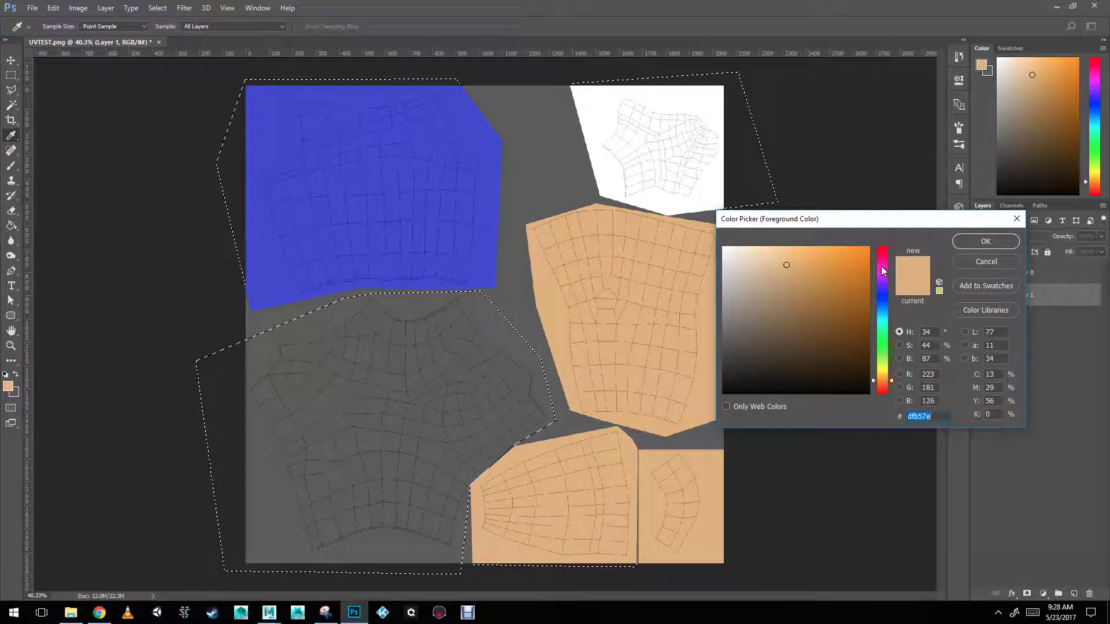
mouse_move(882, 271)
left_mouse_down()
mouse_move(883, 250)
mouse_move(882, 393)
left_mouse_up()
left_click(858, 279)
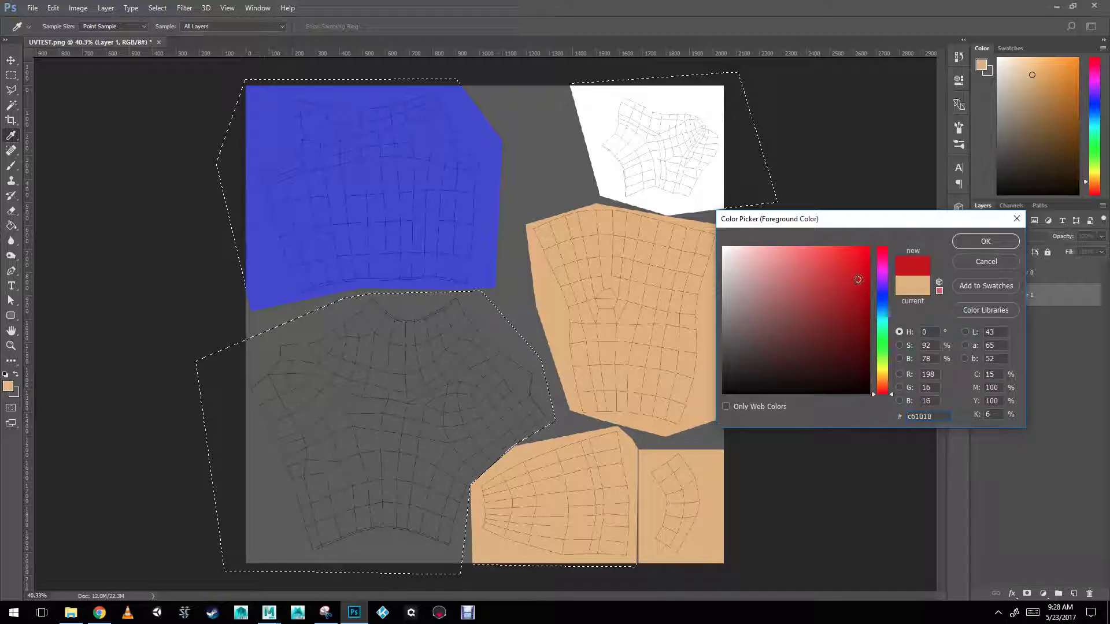
left_click_drag(858, 279, 841, 303)
left_click(986, 241)
left_click(403, 383)
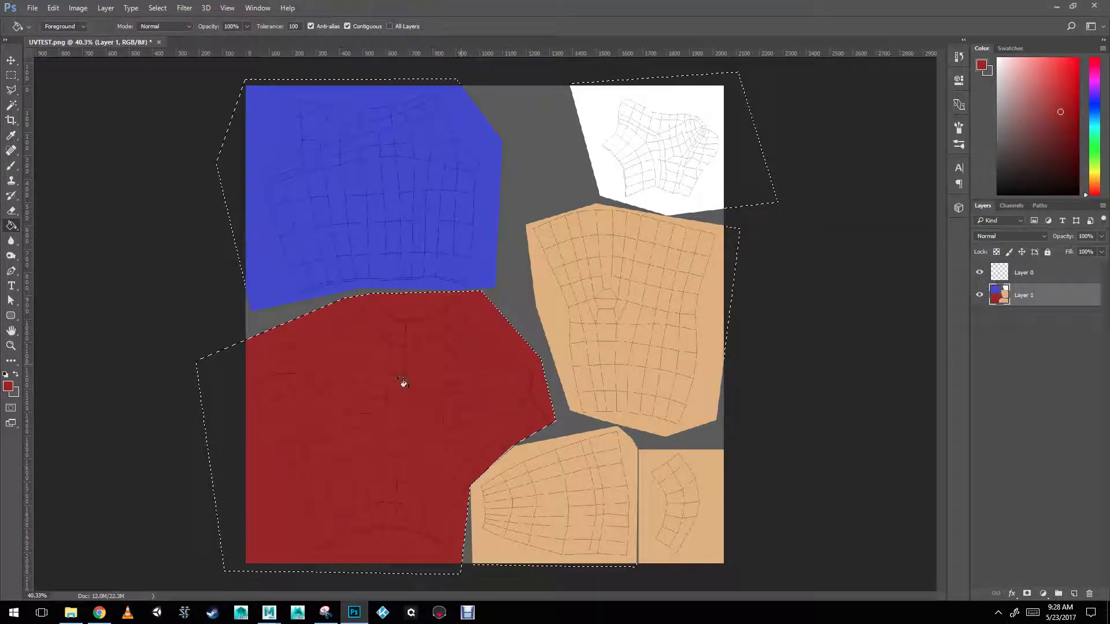
Start saving the image as UVTEST on the Desktop and bring up the list of file formats.
key("m")
left_click(33, 8)
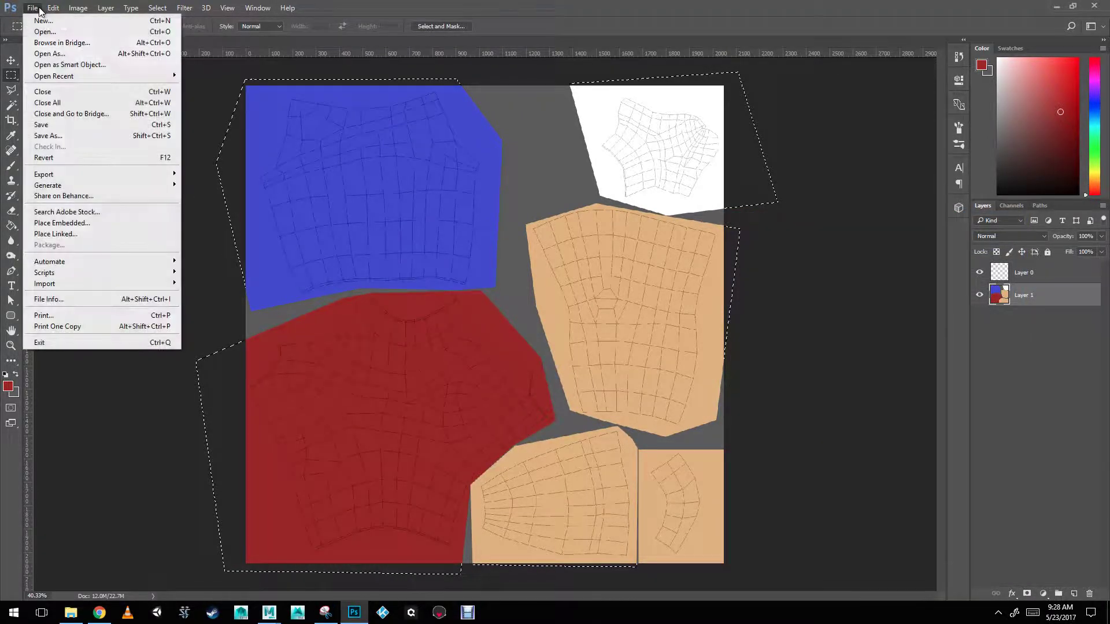
left_click(63, 137)
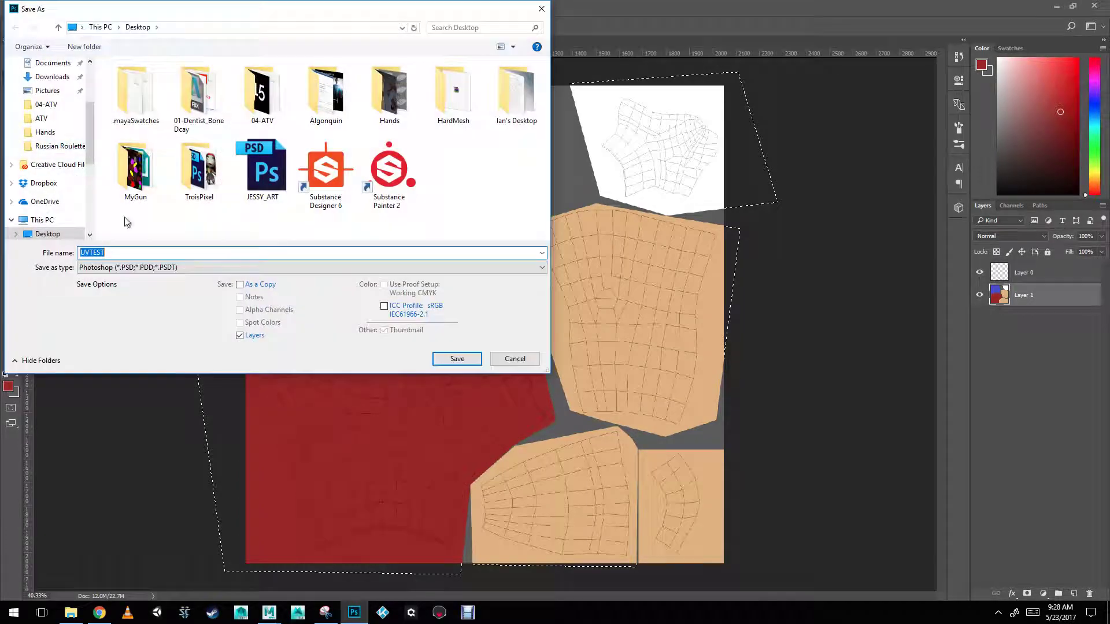
left_click(145, 271)
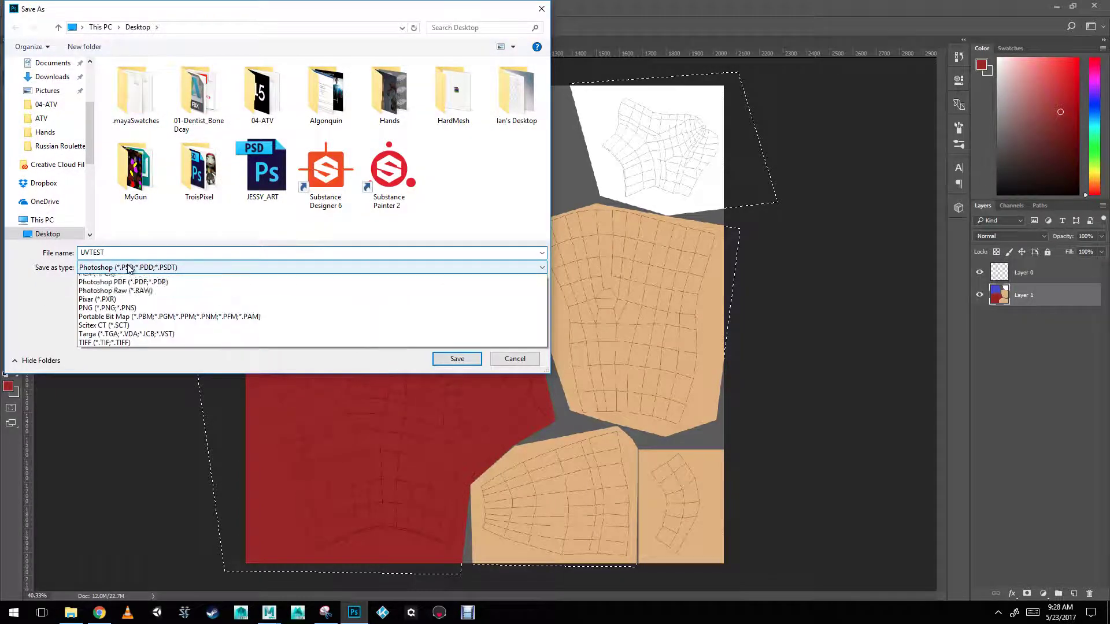